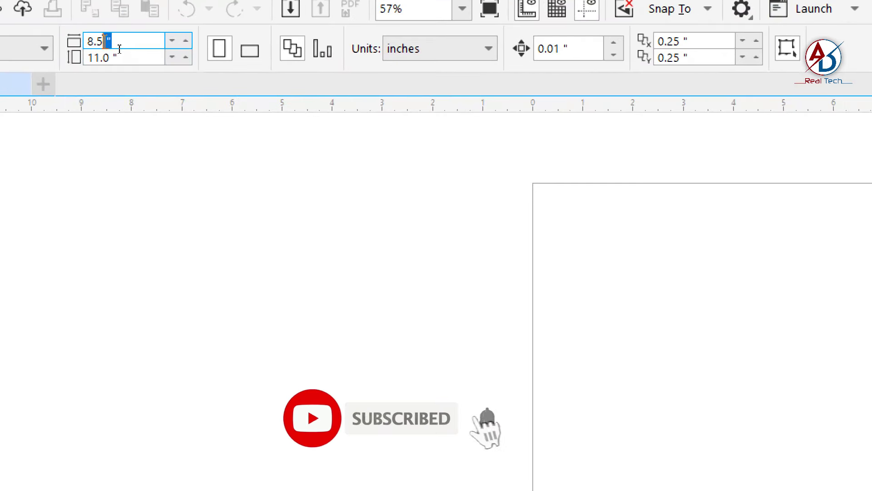
# Change the page from Letter to a custom 7 x 3.2 inch landscape size.
pyautogui.moveTo(131, 43); pyautogui.dragTo(72, 46)
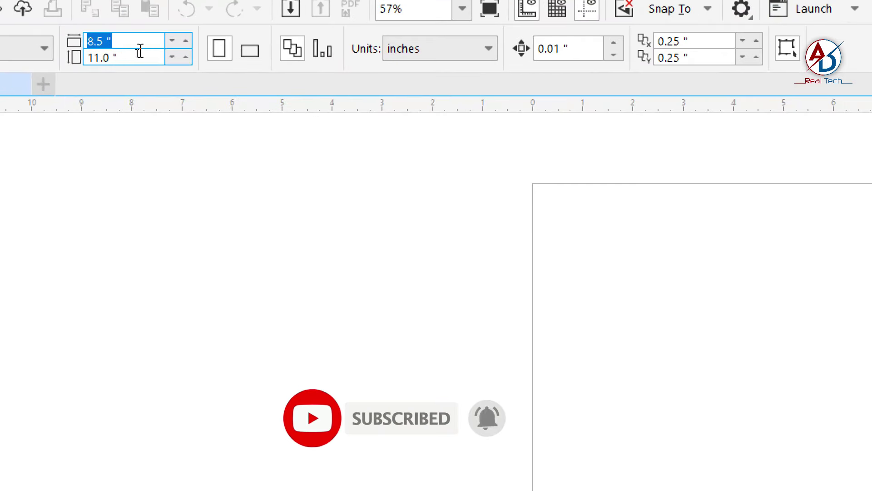
pyautogui.write('7')
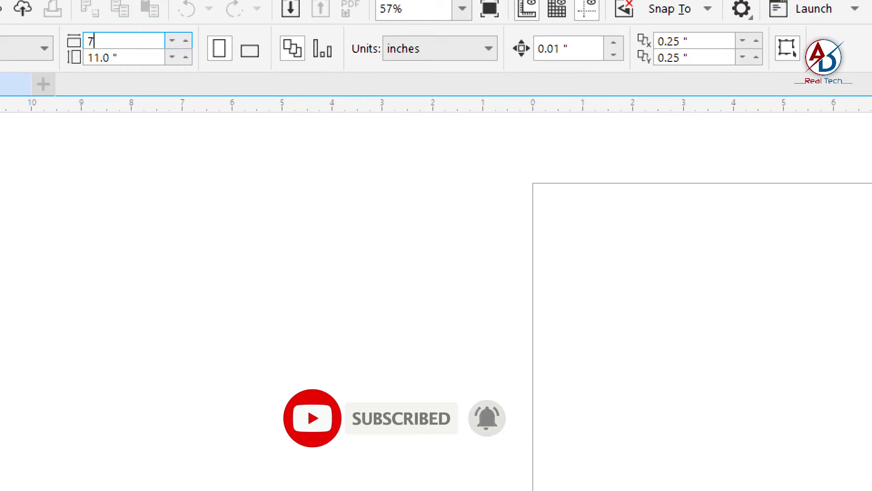
pyautogui.press('Tab')
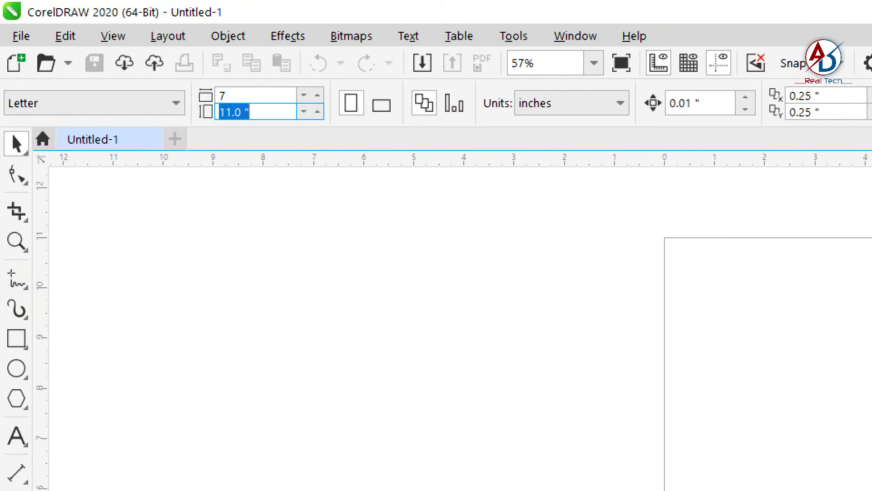
pyautogui.write('3.2')
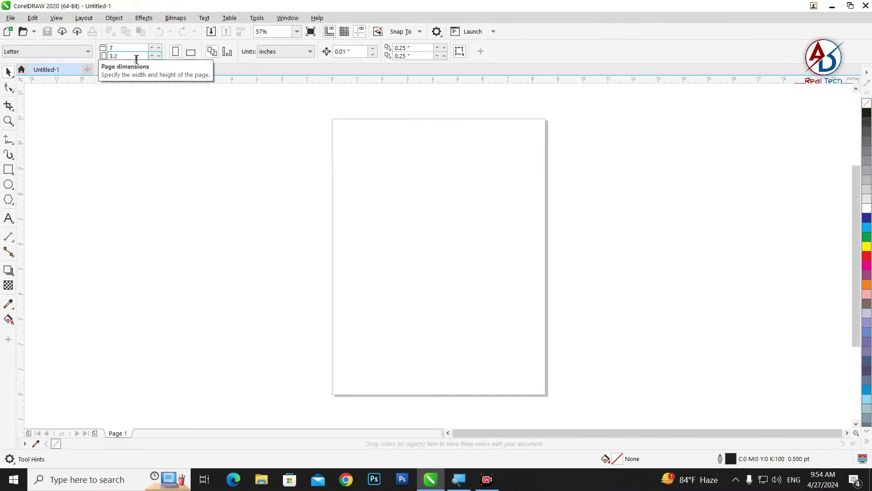
pyautogui.press('Return')
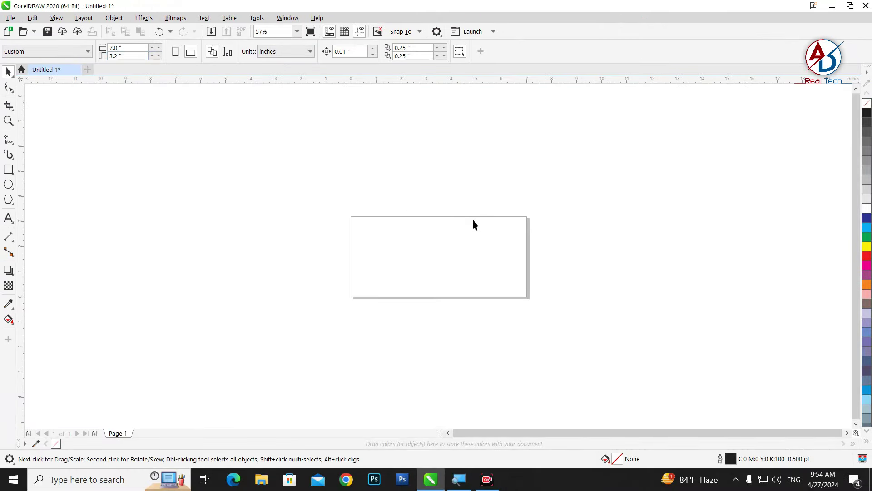
# Zoom in on the blank 7 x 3.2 inch page, settling at 125%, then return to the Pick tool.
pyautogui.scroll(2, 473, 225)
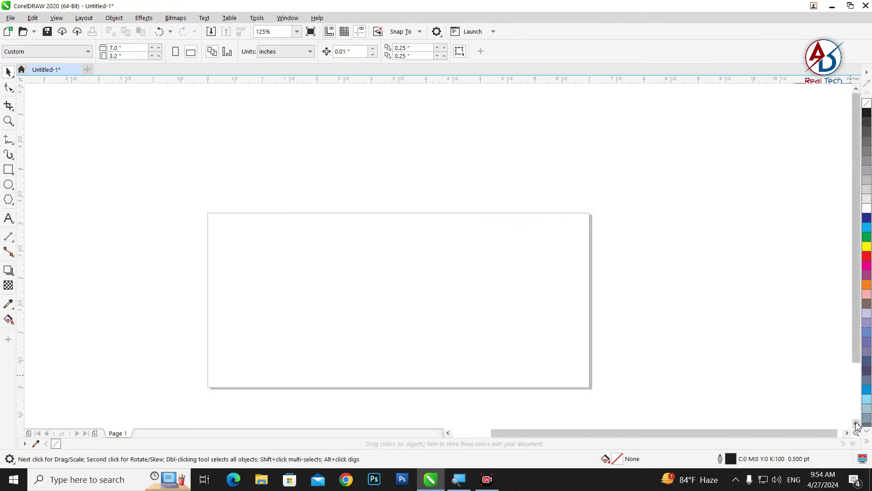
pyautogui.scroll(2, 596, 286)
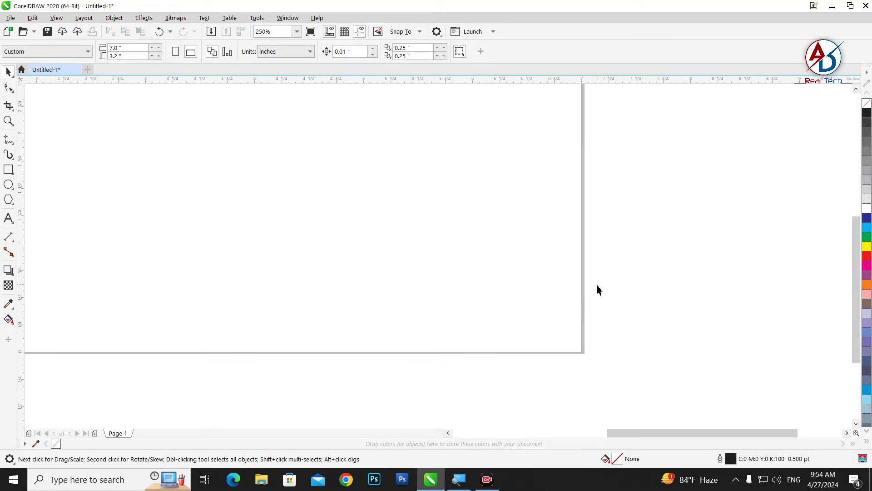
pyautogui.scroll(-2, 597, 289)
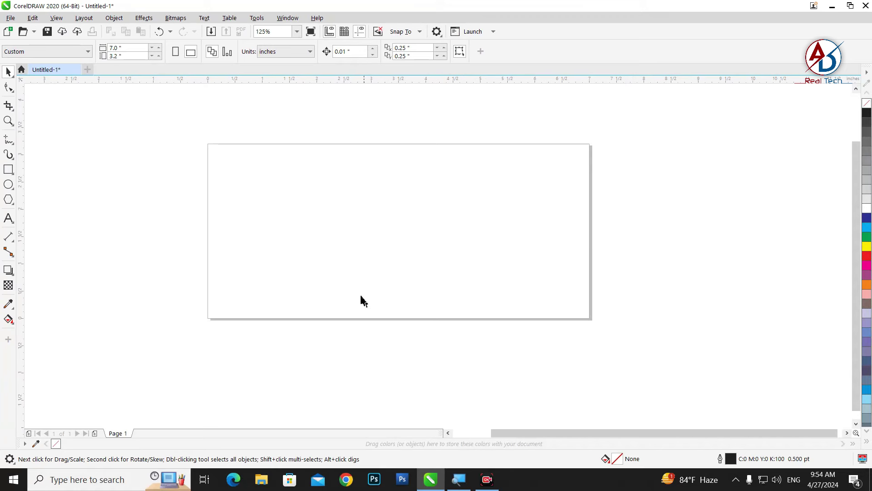
pyautogui.click(8, 124)
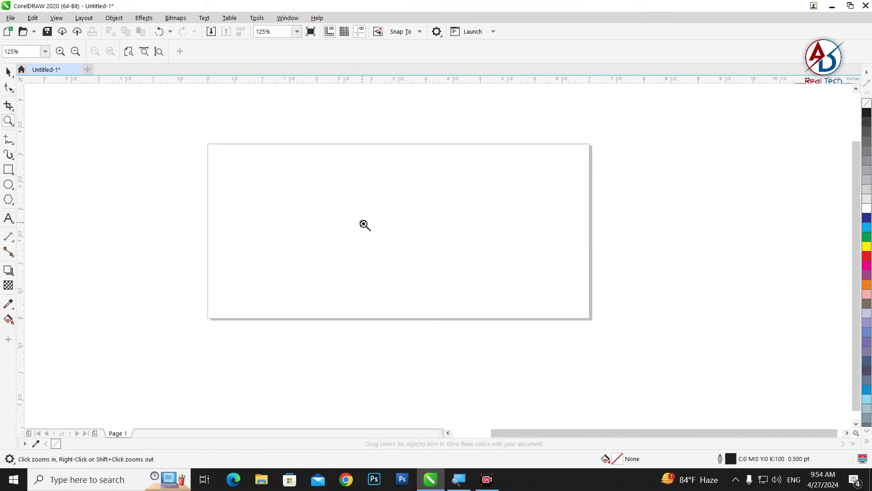
pyautogui.click(364, 223)
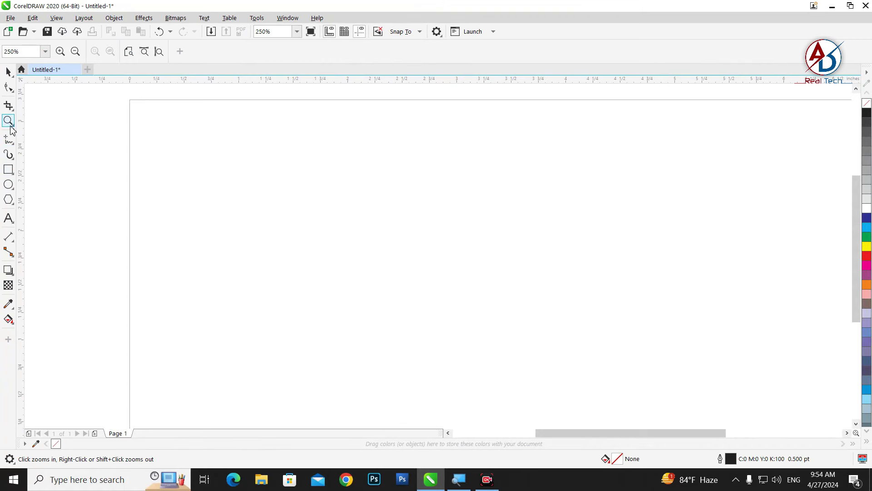
pyautogui.click(75, 52)
pyautogui.click(430, 285)
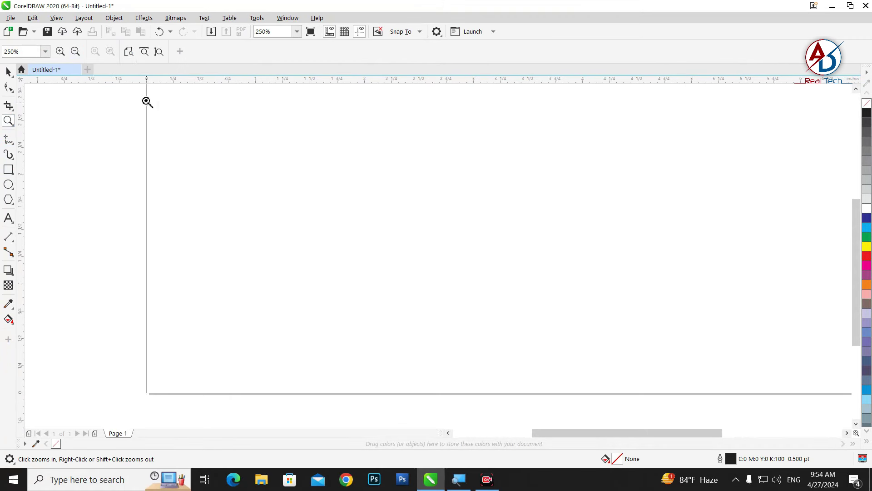
pyautogui.click(75, 51)
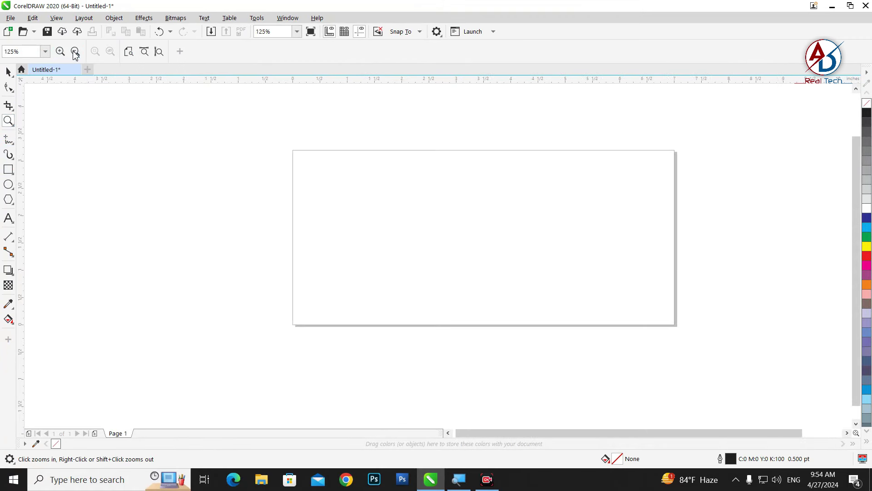
pyautogui.click(847, 432)
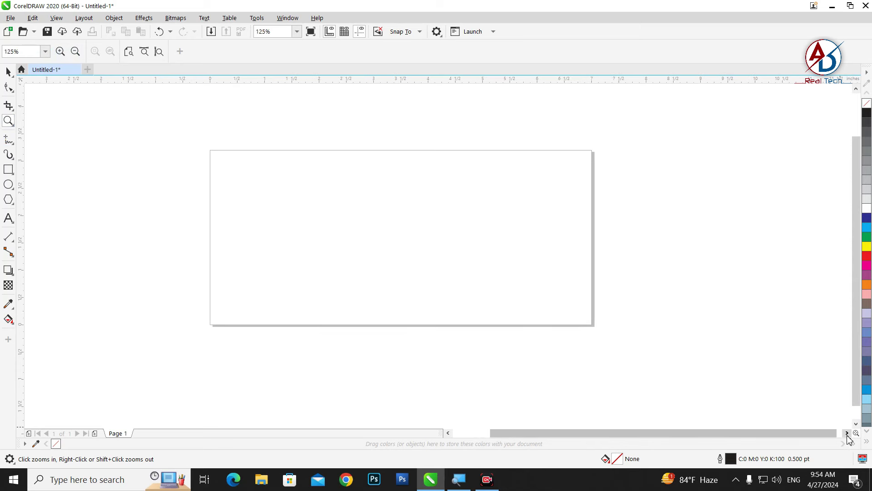
pyautogui.click(8, 71)
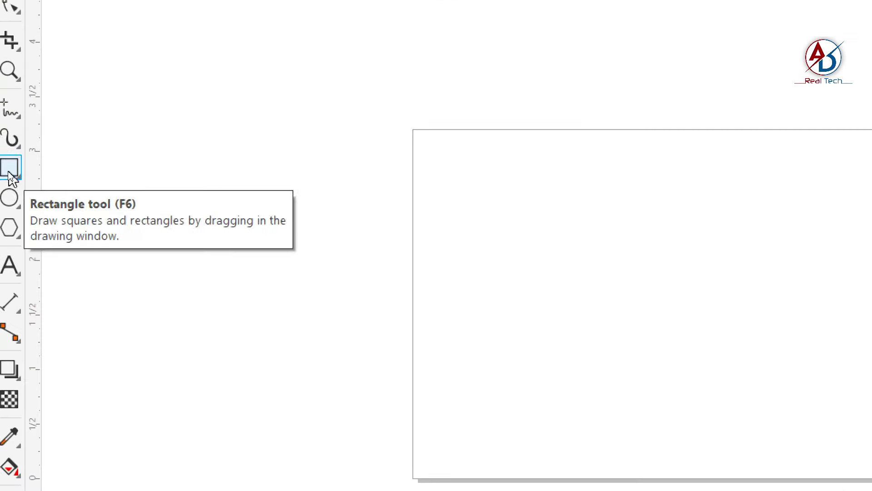
# Draw a rectangle just inside the page edges with a 3 pt outline.
pyautogui.click(9, 170)
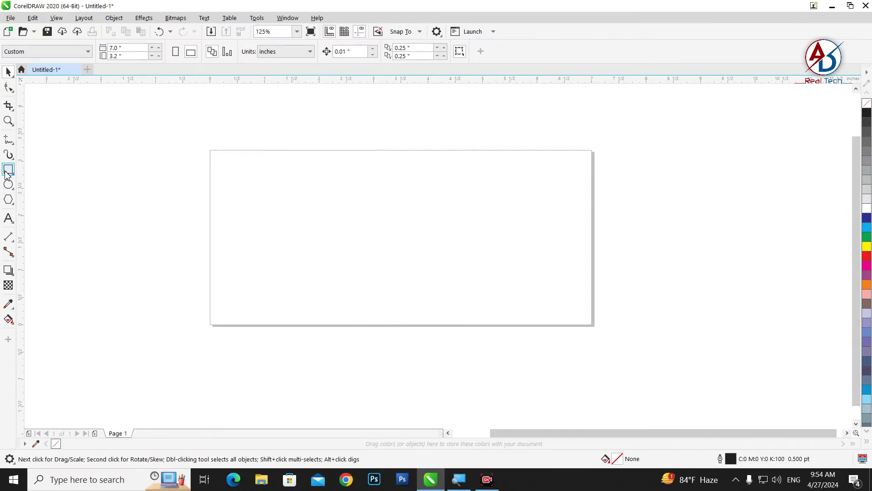
pyautogui.moveTo(216, 155); pyautogui.dragTo(586, 317)
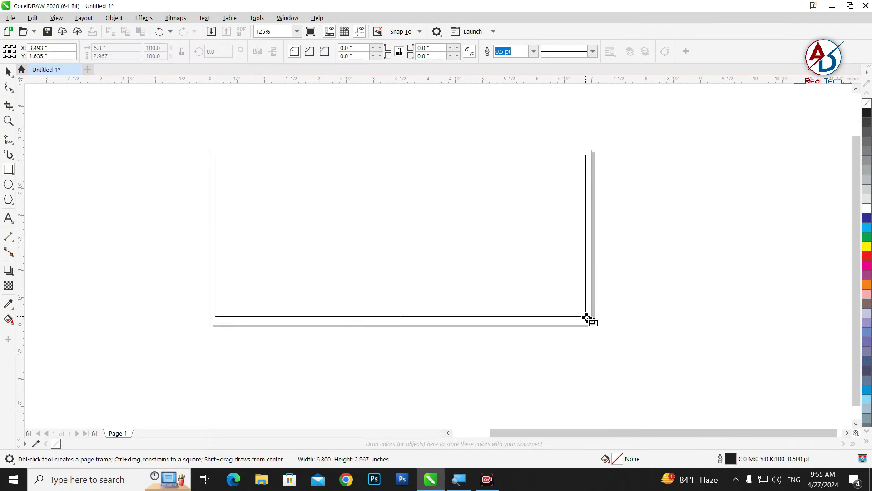
pyautogui.moveTo(586, 317); pyautogui.dragTo(587, 318)
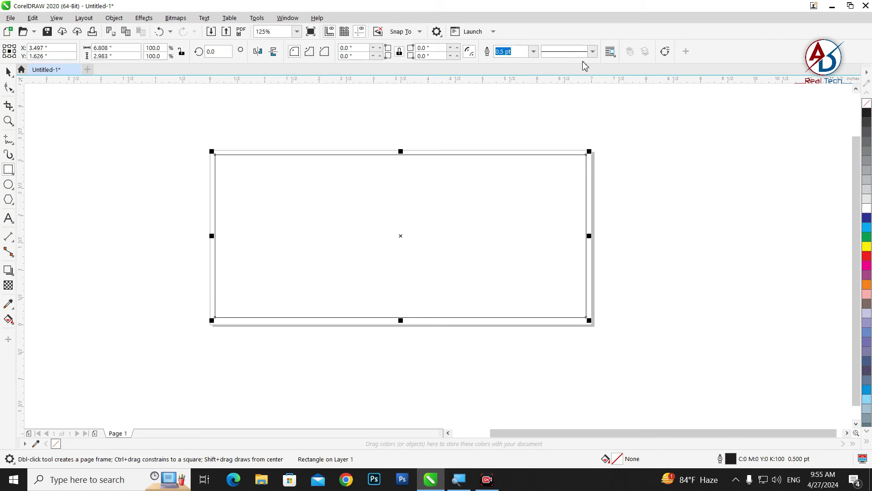
pyautogui.click(534, 54)
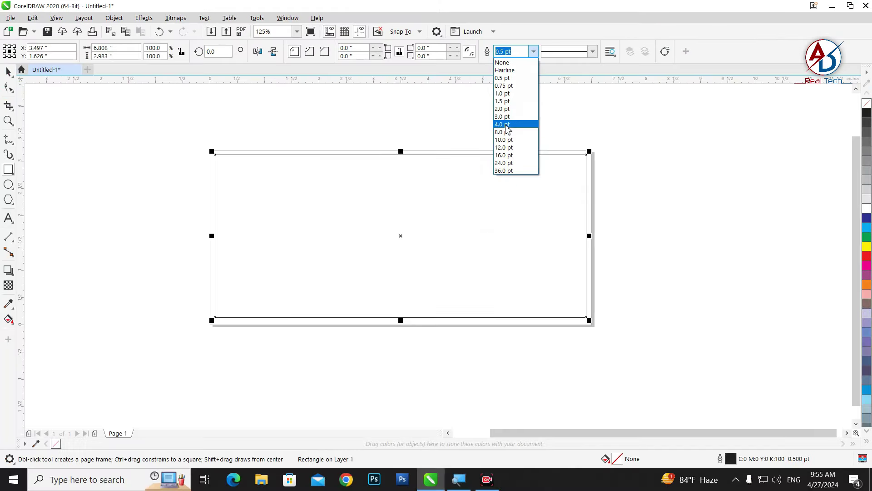
pyautogui.click(500, 160)
pyautogui.click(534, 52)
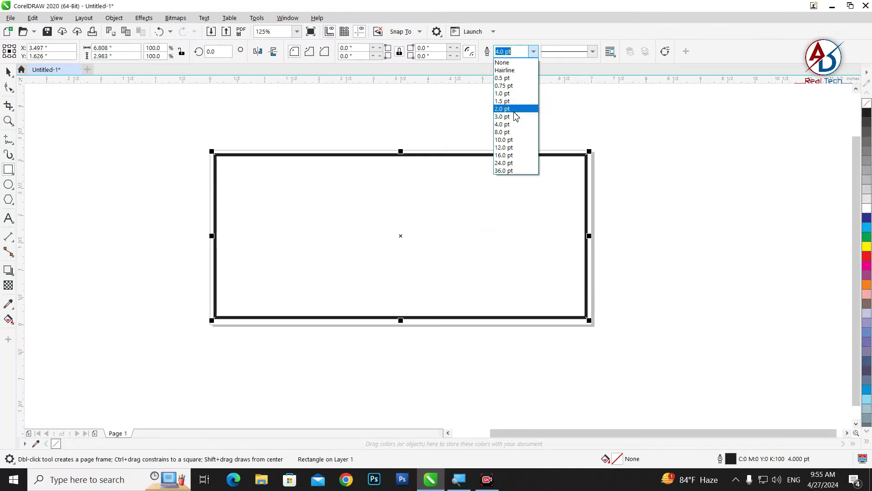
pyautogui.click(517, 117)
# Colour the rectangle's outline green and nudge it down slightly.
pyautogui.click(8, 71)
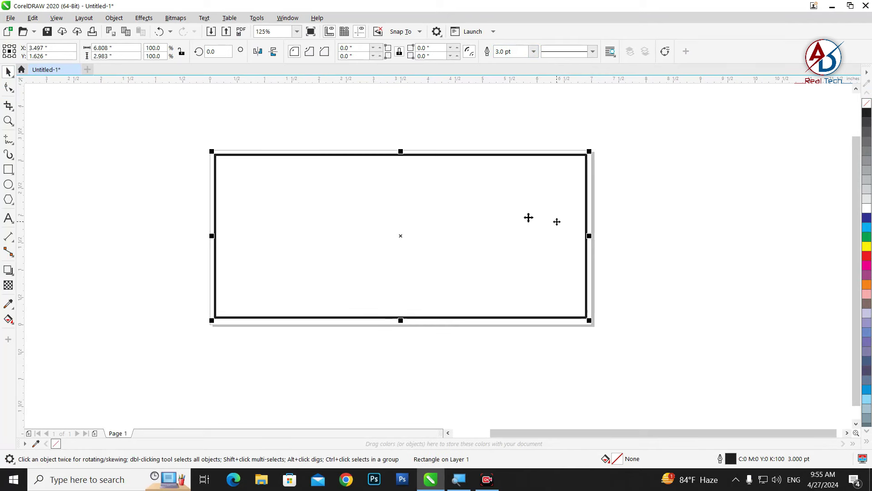
pyautogui.rightClick(867, 237)
pyautogui.click(698, 258)
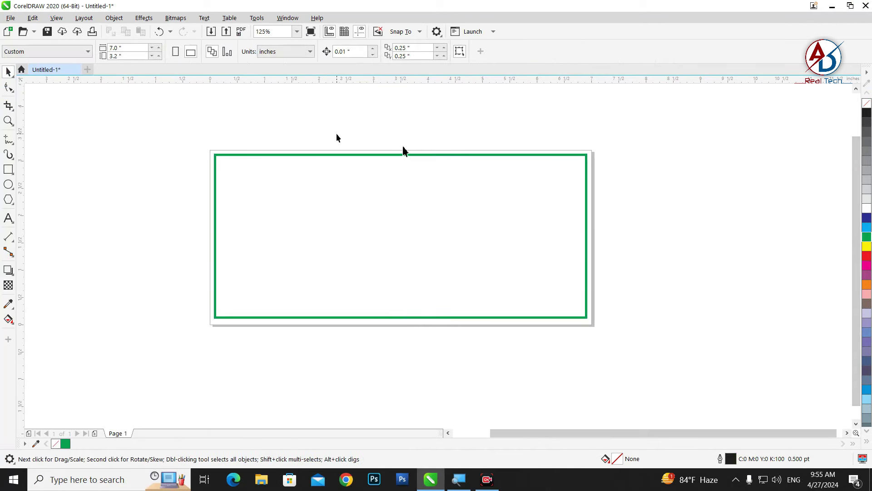
pyautogui.click(430, 274)
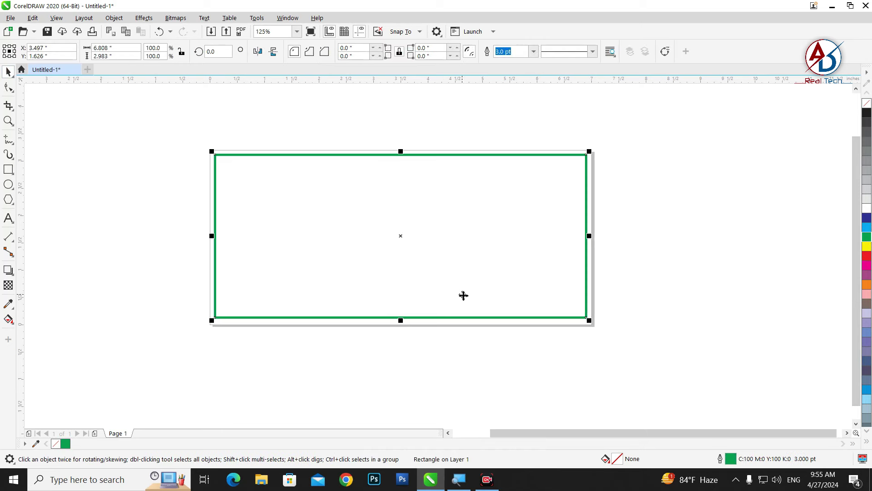
pyautogui.press('Down')
pyautogui.press('Down')
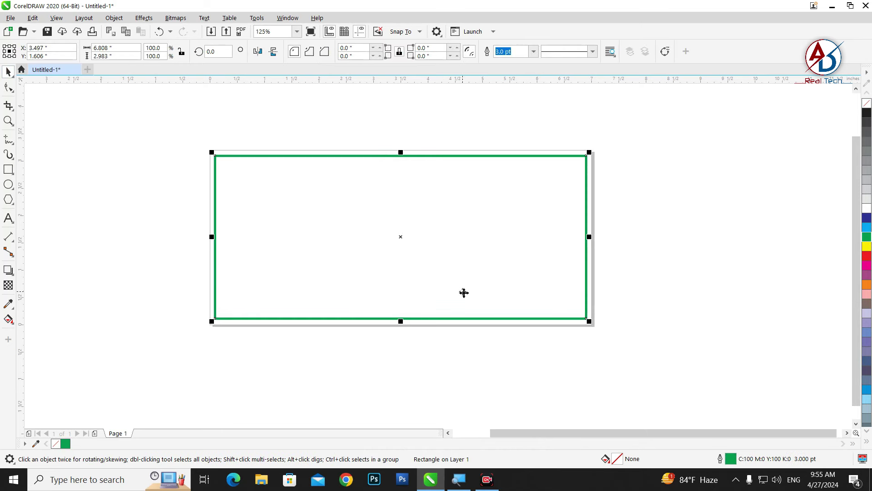
pyautogui.press('Down')
pyautogui.click(708, 276)
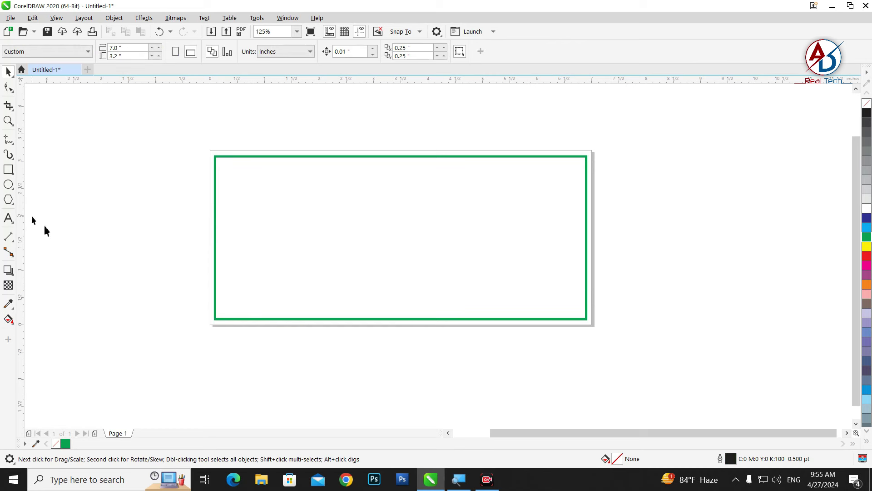
# Import the 'Global Touch logo (1)-1' image from the D: drive.
pyautogui.click(11, 19)
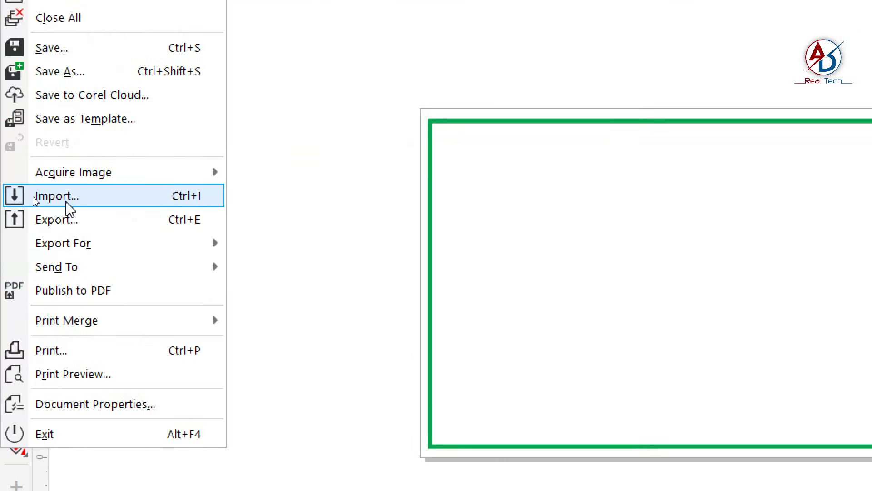
pyautogui.click(67, 203)
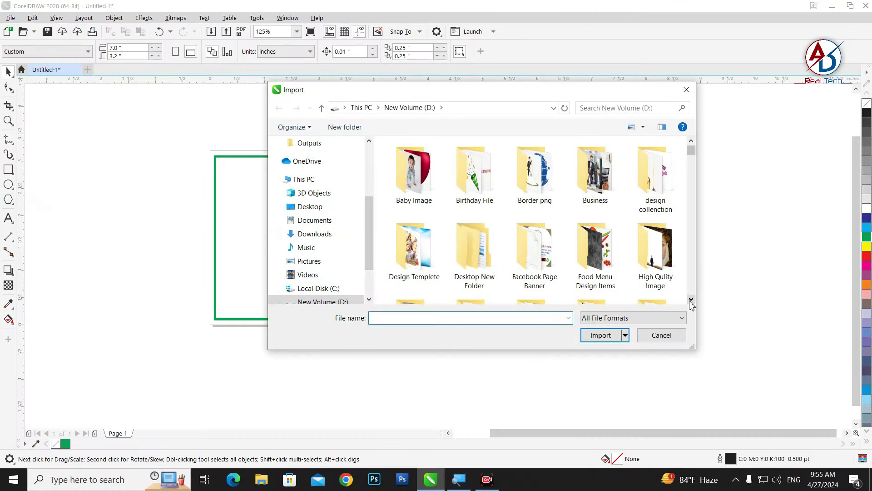
pyautogui.scroll(-3, 690, 302)
pyautogui.scroll(-3, 691, 302)
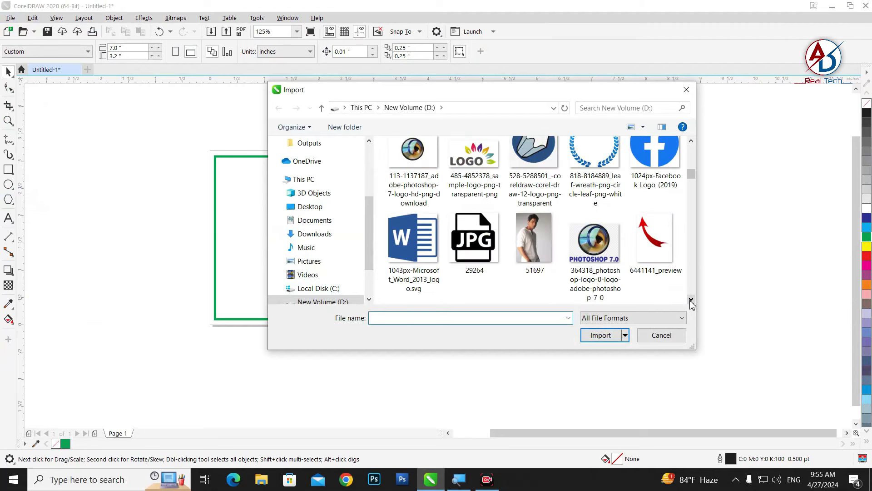
pyautogui.click(691, 142)
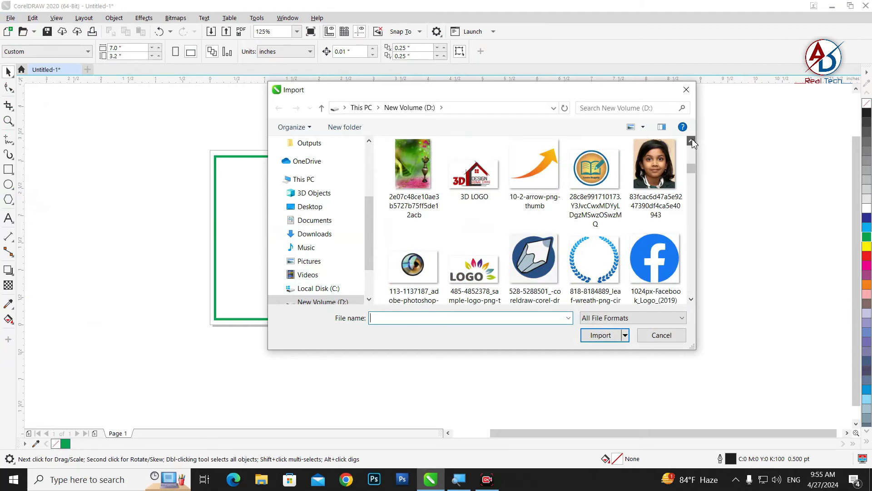
pyautogui.click(691, 299)
pyautogui.click(691, 299)
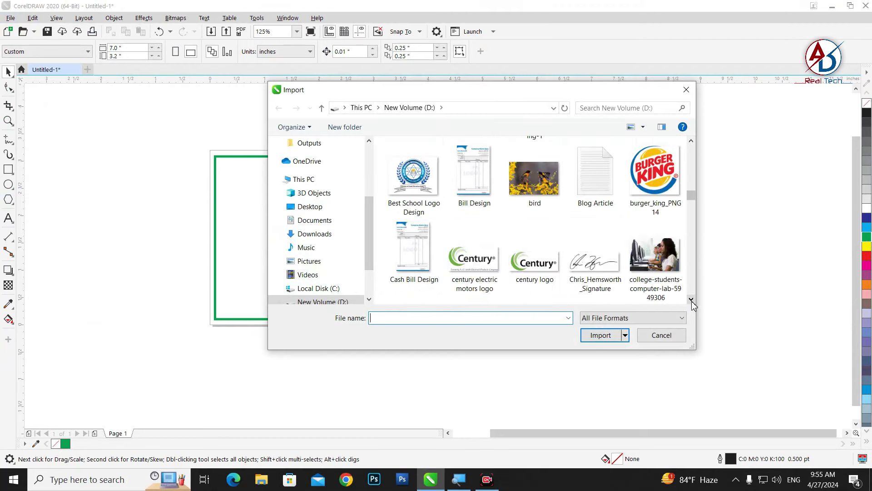
pyautogui.click(691, 298)
pyautogui.click(691, 299)
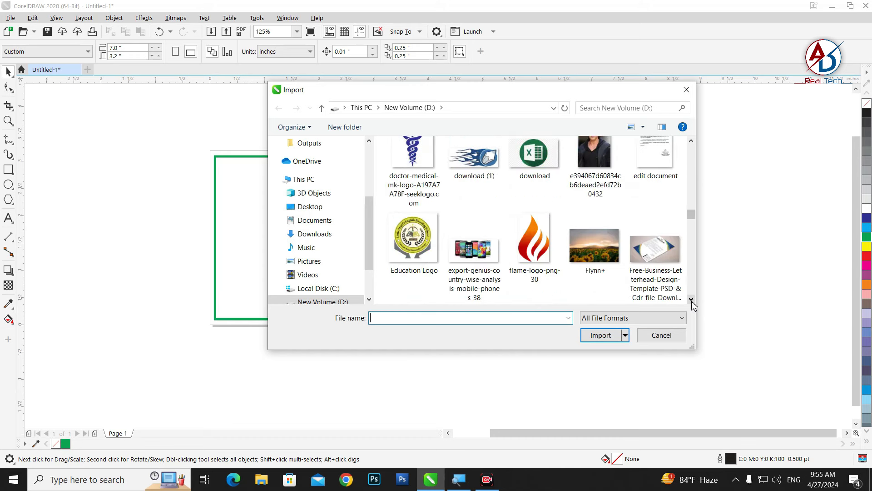
pyautogui.click(691, 298)
pyautogui.click(596, 163)
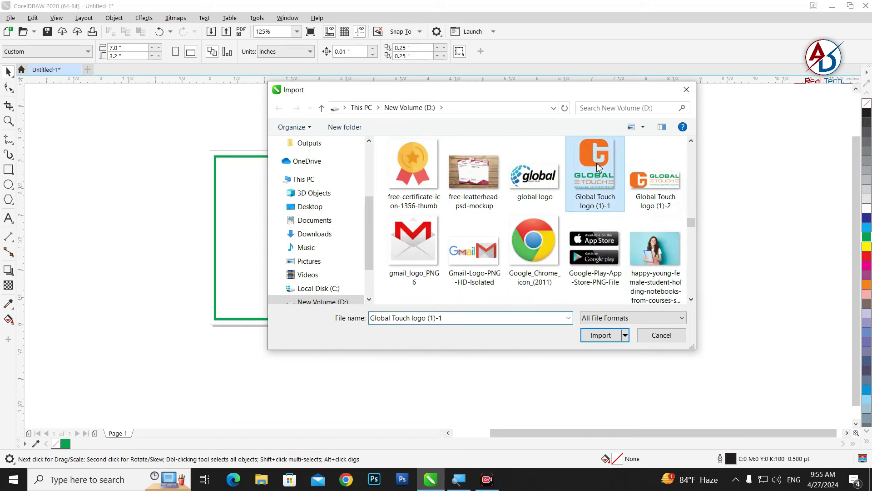
pyautogui.click(601, 336)
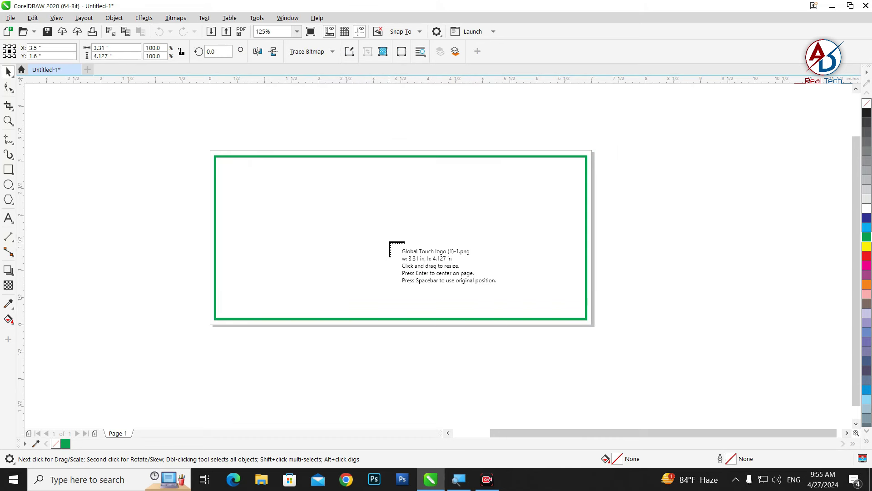
# Scale the logo down to about 0.691 x 0.862 in and place it top-left inside the border.
pyautogui.press('Return')
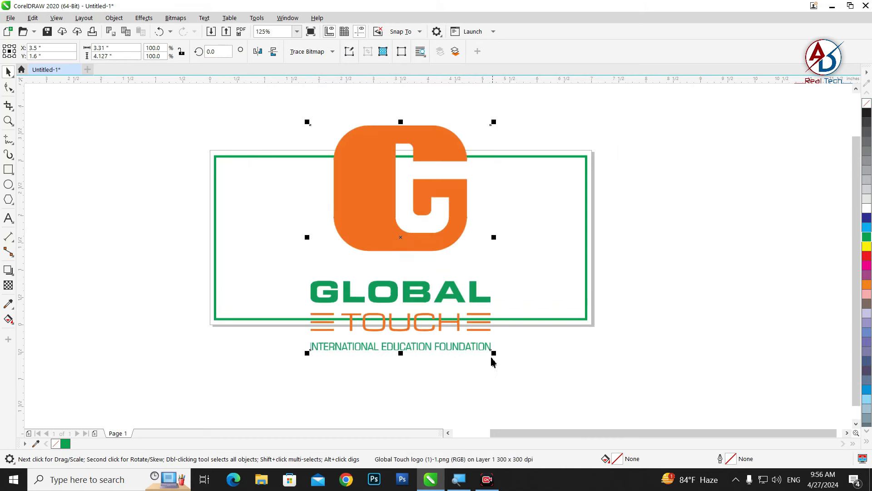
pyautogui.moveTo(494, 352); pyautogui.dragTo(392, 222)
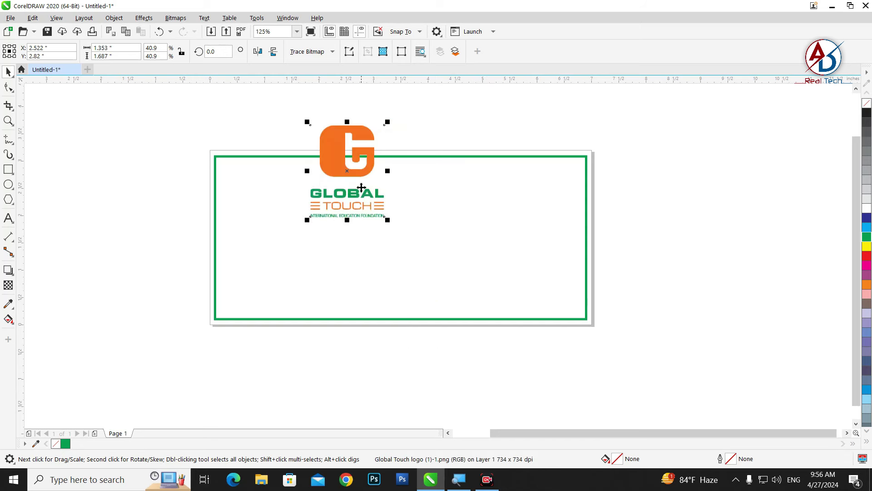
pyautogui.moveTo(359, 171); pyautogui.dragTo(334, 250)
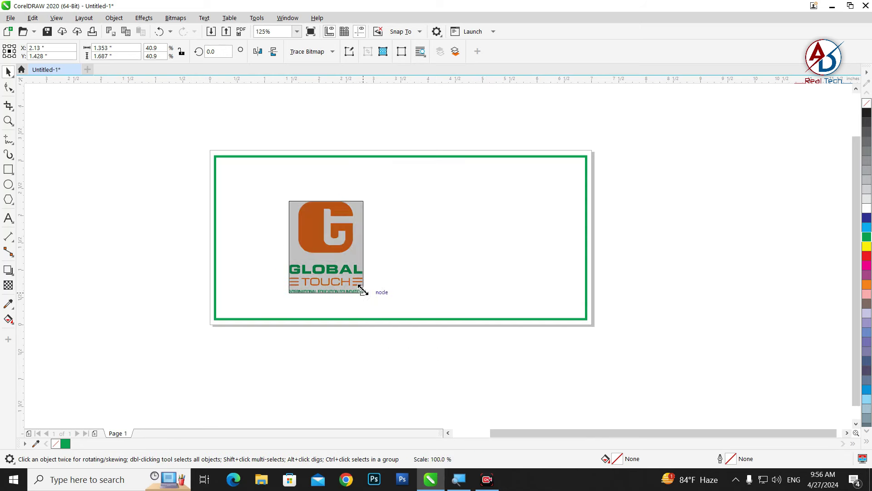
pyautogui.moveTo(369, 299); pyautogui.dragTo(342, 264)
pyautogui.moveTo(325, 232); pyautogui.dragTo(264, 195)
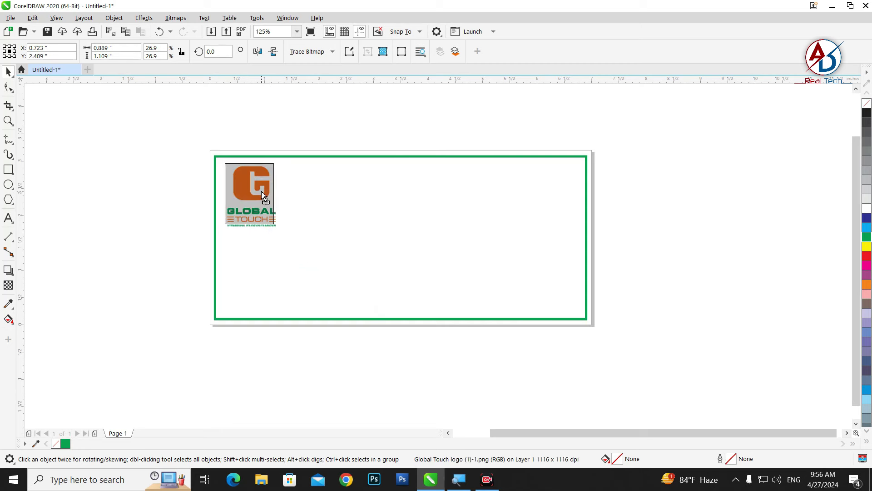
pyautogui.moveTo(274, 224); pyautogui.dragTo(244, 189)
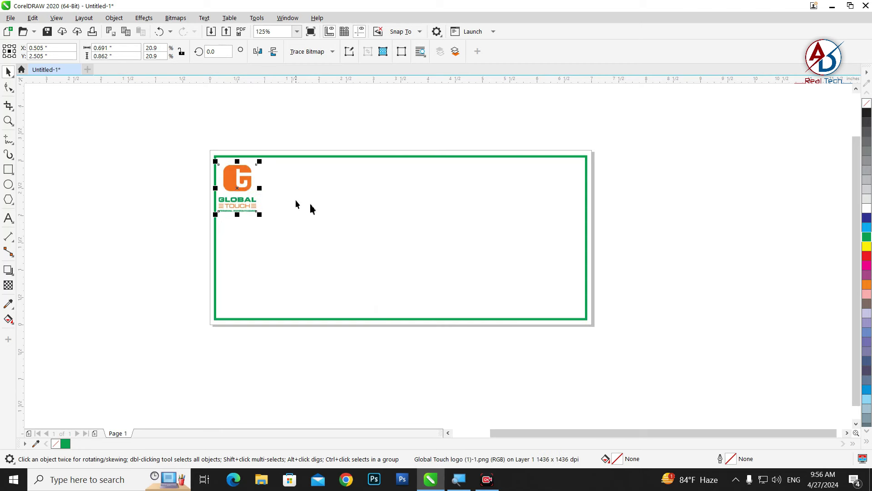
pyautogui.hotkey('ctrl', 'Right')
pyautogui.hotkey('ctrl', 'Right')
pyautogui.hotkey('ctrl', 'Right')
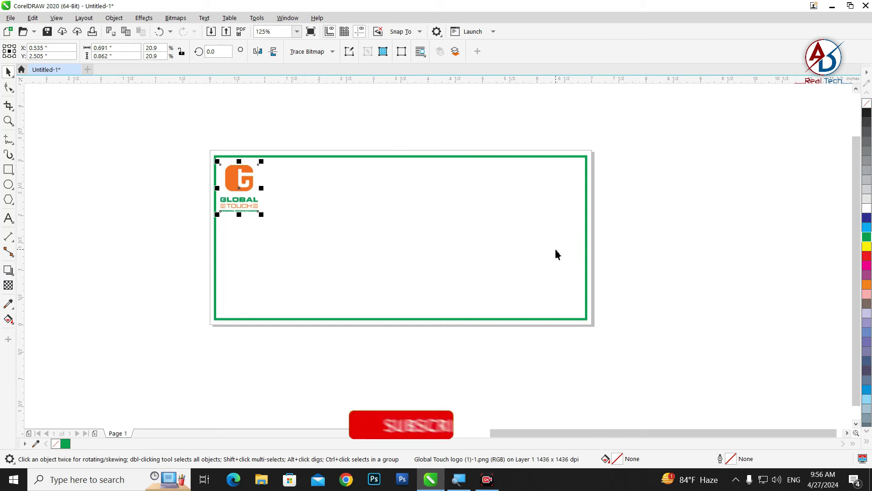
pyautogui.hotkey('ctrl', 'Up')
pyautogui.hotkey('ctrl', 'Up')
pyautogui.hotkey('ctrl', 'Up')
pyautogui.click(500, 245)
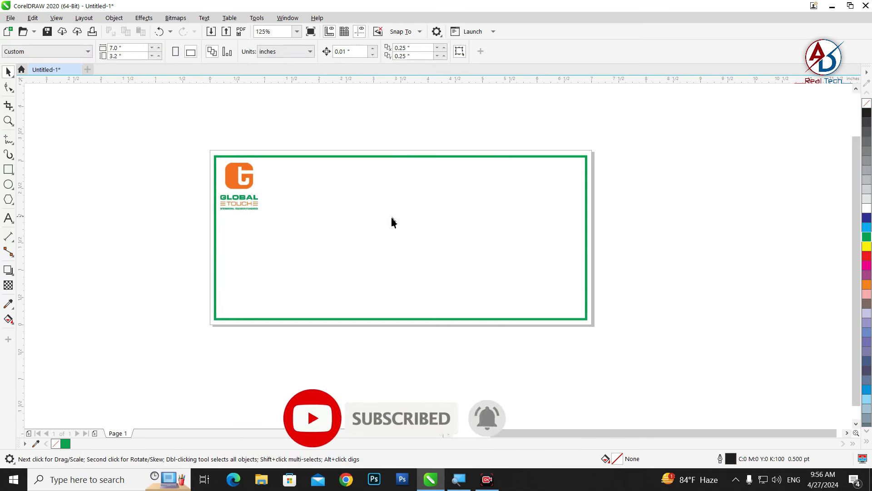
pyautogui.moveTo(243, 191); pyautogui.dragTo(247, 190)
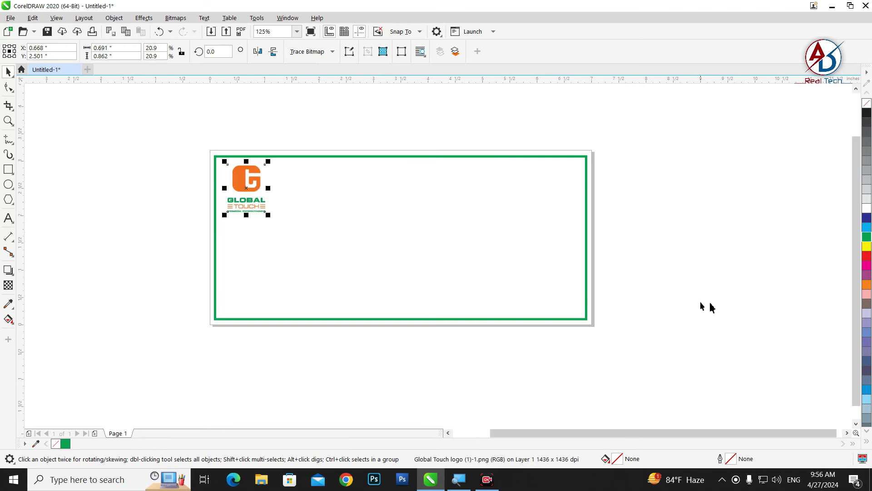
pyautogui.click(787, 308)
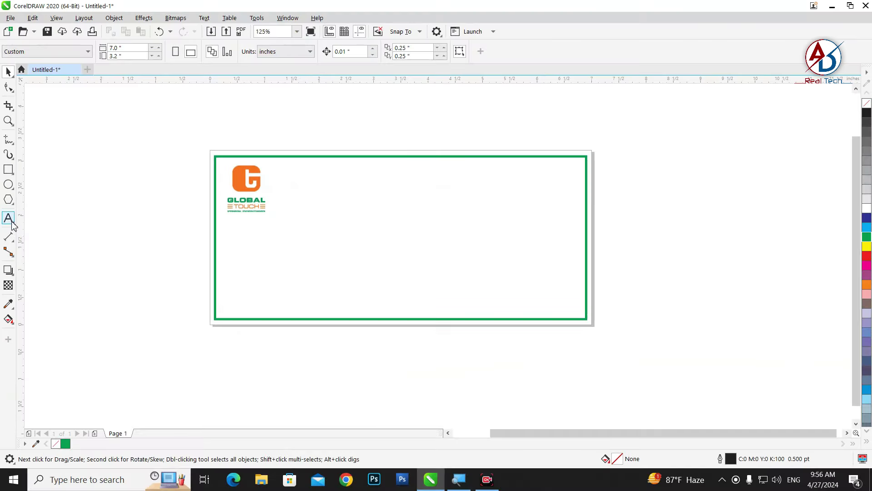
# Draw a paragraph text frame beside the logo and choose the ChunkFive Roman font.
pyautogui.click(8, 222)
pyautogui.moveTo(322, 165); pyautogui.dragTo(577, 211)
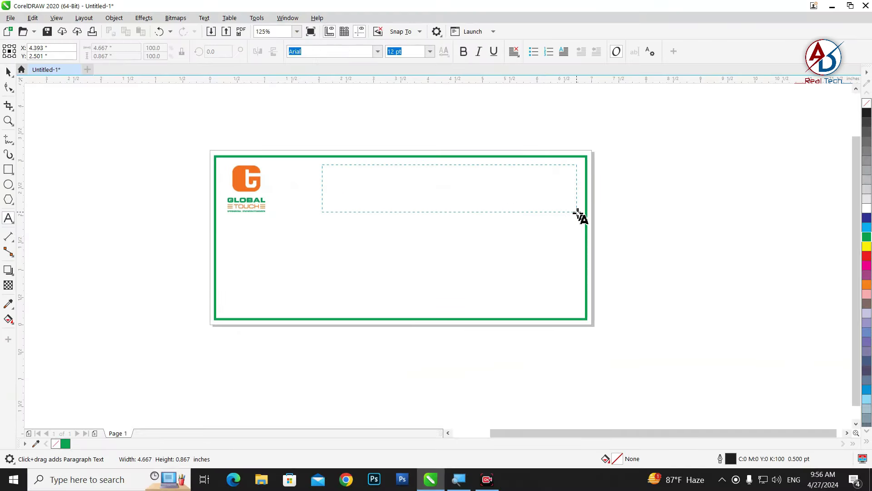
pyautogui.moveTo(577, 212); pyautogui.dragTo(577, 211)
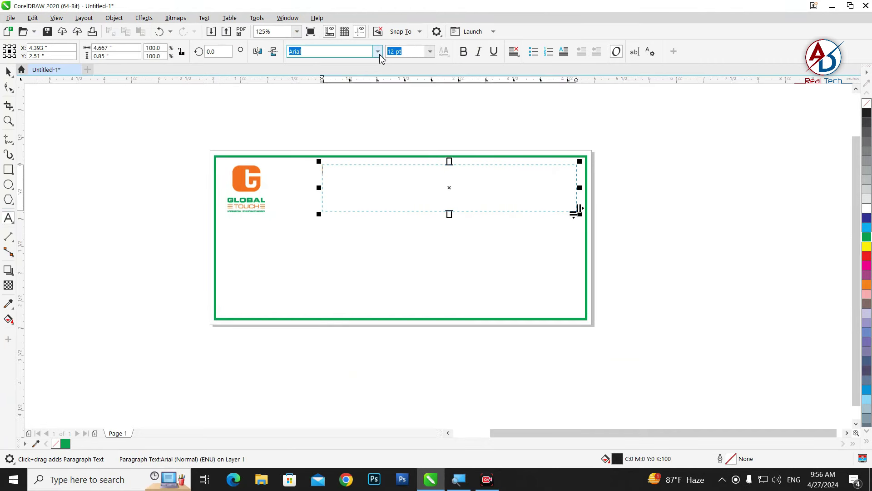
pyautogui.click(378, 52)
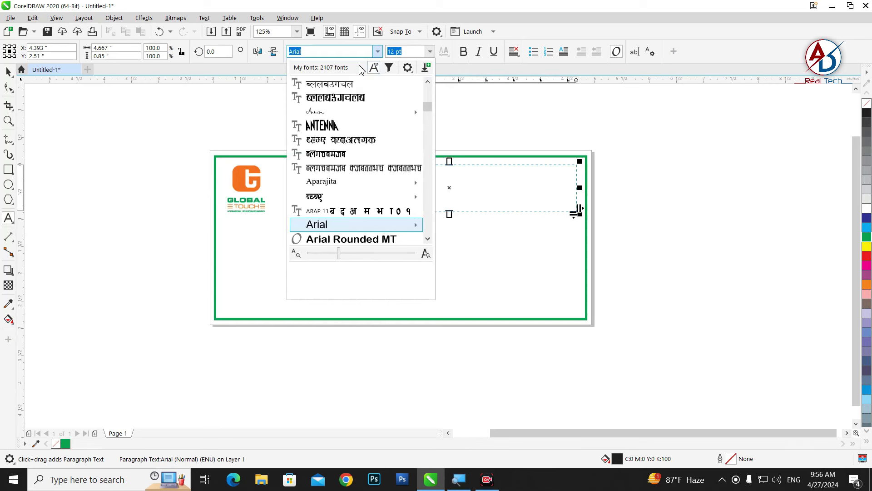
pyautogui.write('chun')
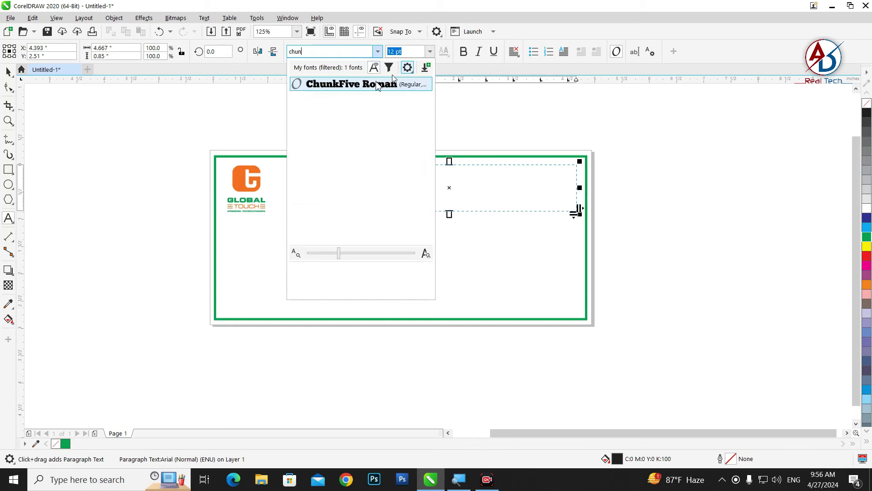
pyautogui.click(370, 84)
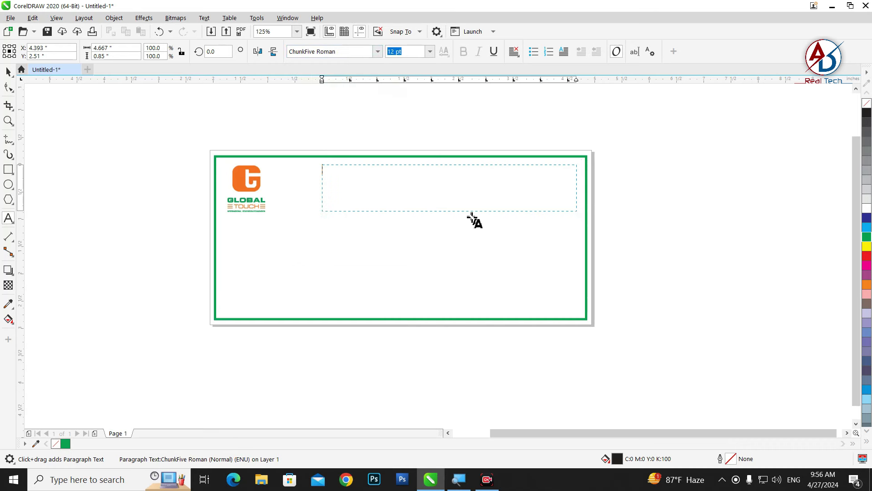
# Enter the heading GLOBAL TOUCH INT'L EDUCATION FOUNDATION at 14 pt, green and right-aligned.
pyautogui.press('BackSpace')
pyautogui.press('BackSpace')
pyautogui.write('AL TO')
pyautogui.write("UCH INT'L EDUCATION FOUNDATION")
pyautogui.hotkey('ctrl', 'a')
pyautogui.click(430, 51)
pyautogui.click(395, 137)
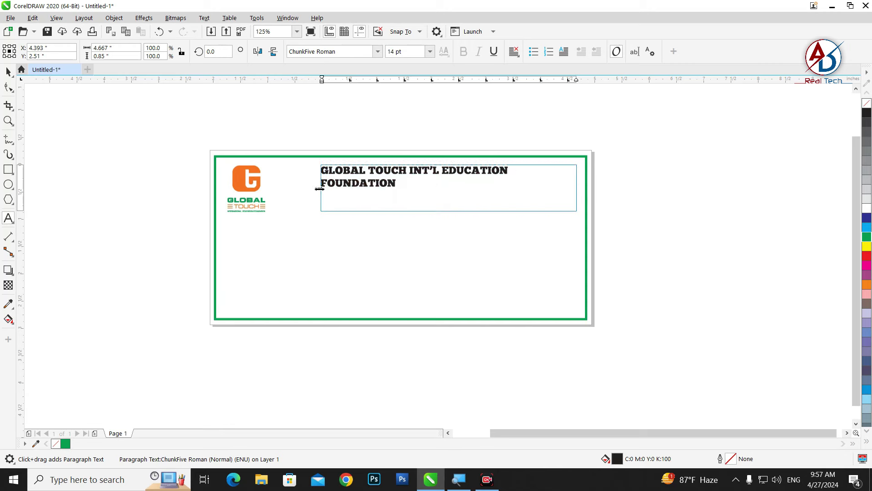
pyautogui.moveTo(318, 188); pyautogui.dragTo(303, 187)
pyautogui.click(867, 237)
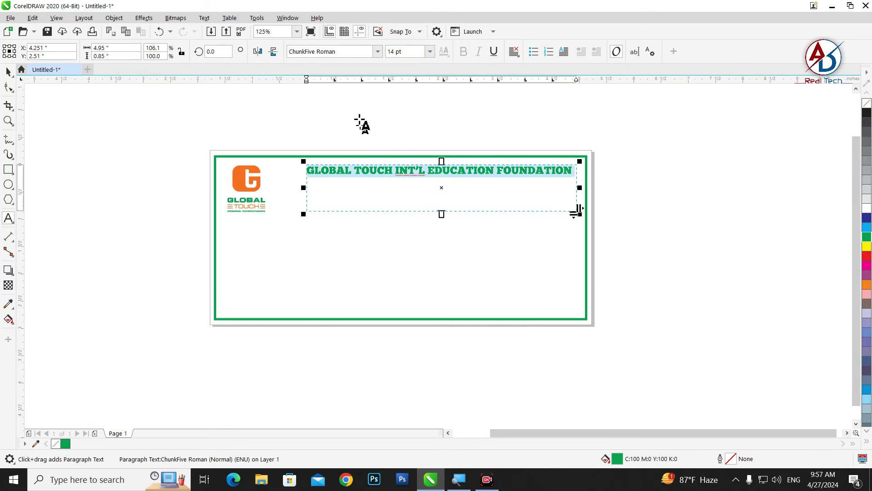
pyautogui.click(513, 51)
pyautogui.click(527, 105)
# Add the phone, address and e-mail lines below the heading in Calibri Light.
pyautogui.click(377, 52)
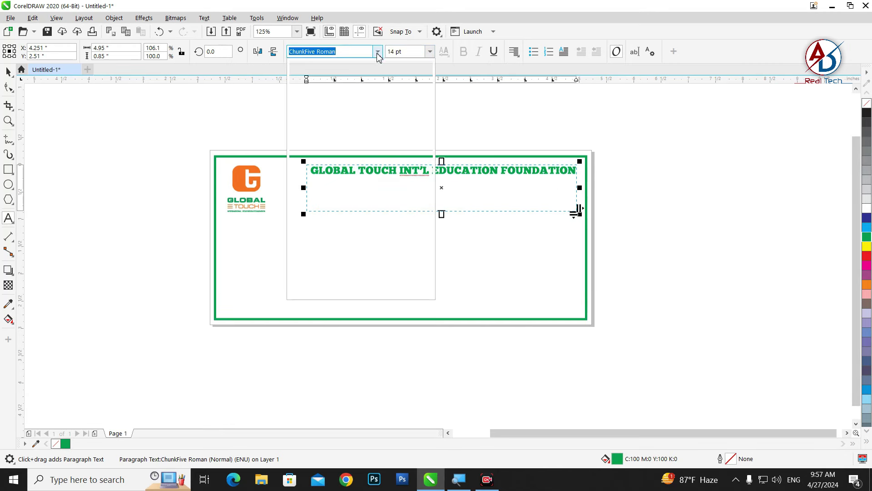
pyautogui.write('cali')
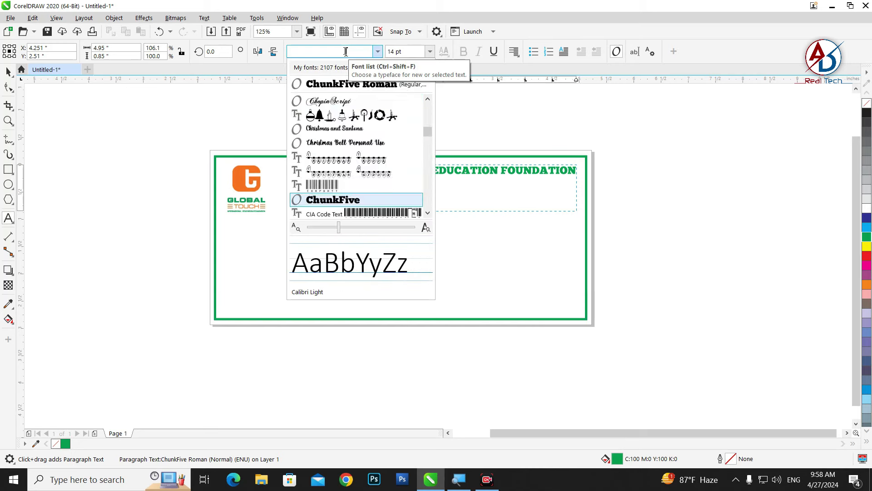
pyautogui.click(347, 102)
pyautogui.write('Phone: +01 2345 6789')
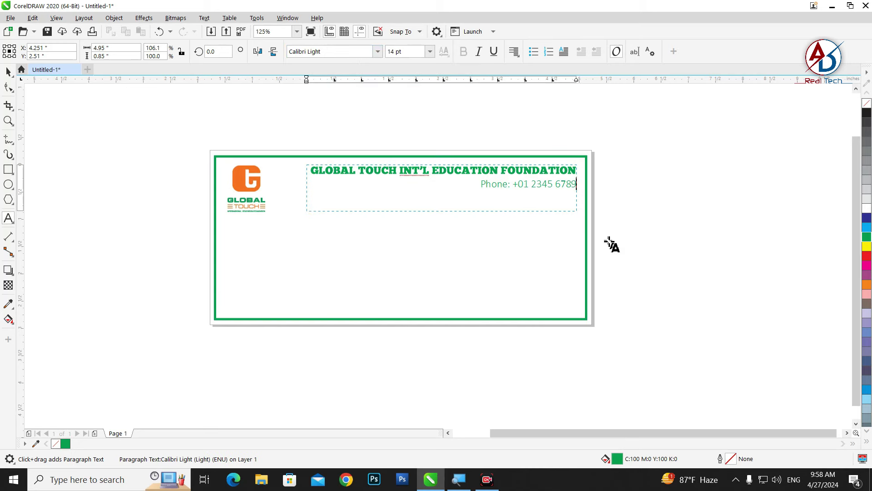
pyautogui.write(' | +01 2345 6789 B')
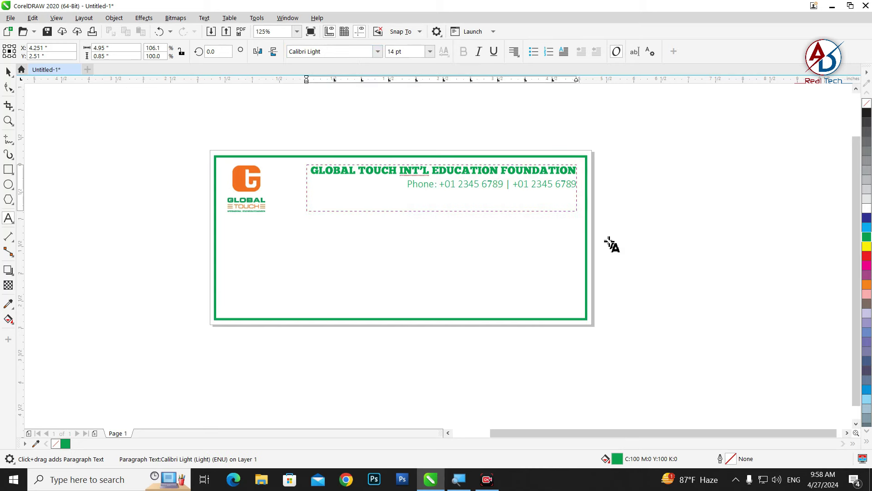
pyautogui.write('hadrapur Road Birtmode')
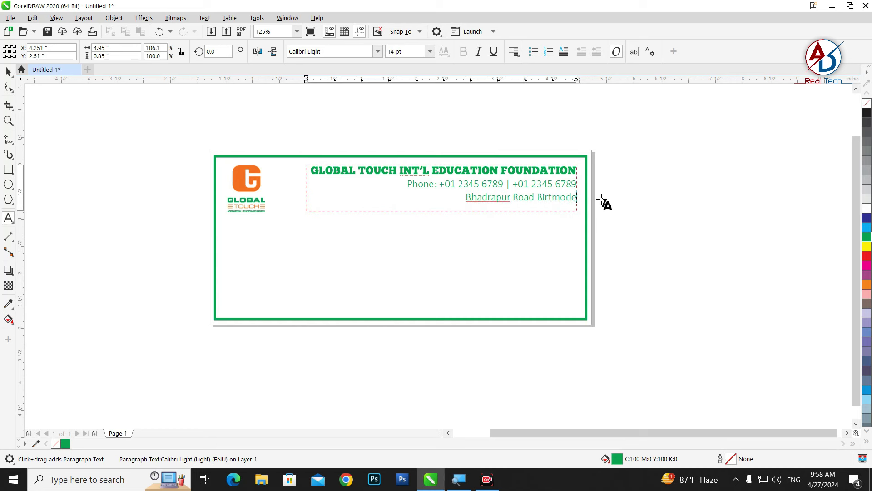
pyautogui.write('-4, Jhapa')
pyautogui.press('Return')
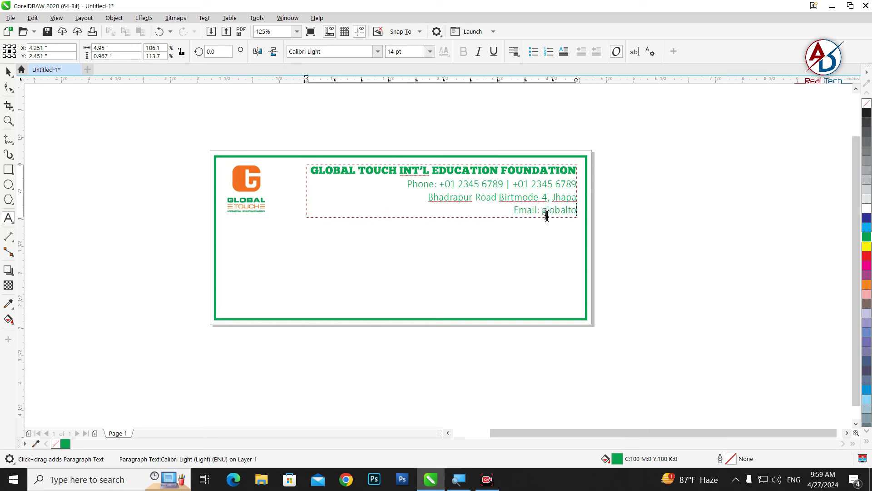
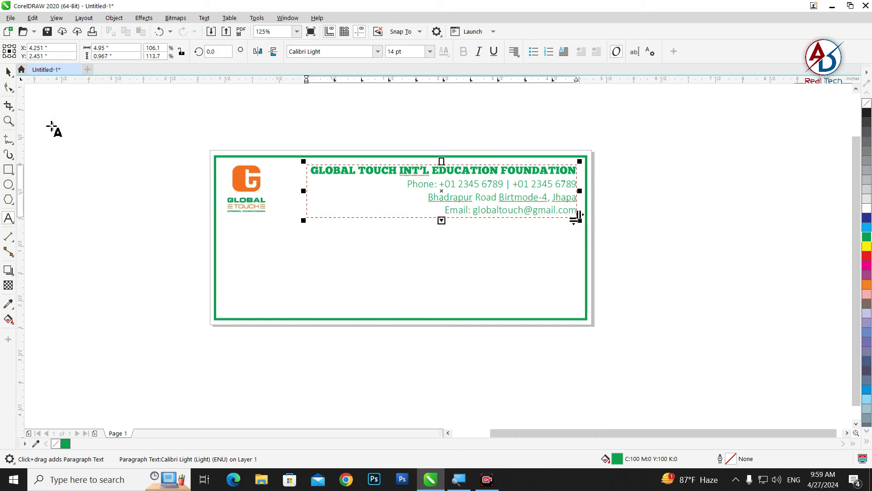
# Nudge the header text frame slightly up and to the right.
pyautogui.click(8, 72)
pyautogui.click(444, 223)
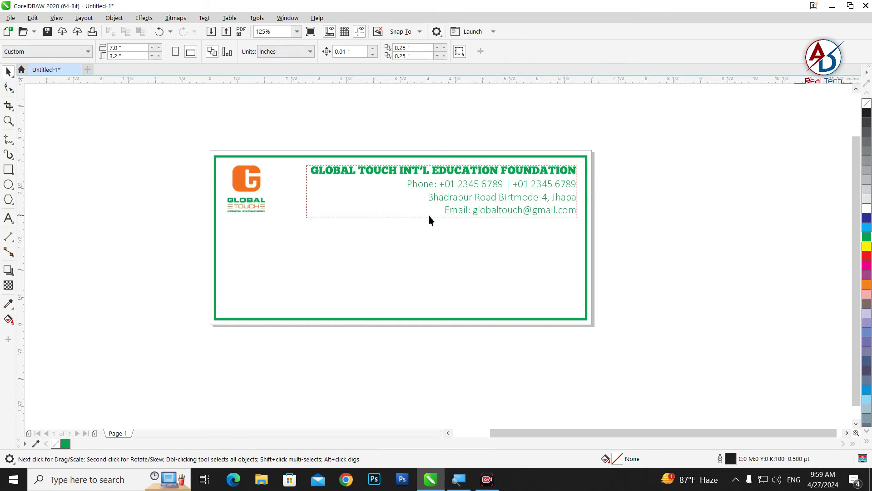
pyautogui.hscroll(-1, 429, 215)
pyautogui.click(336, 215)
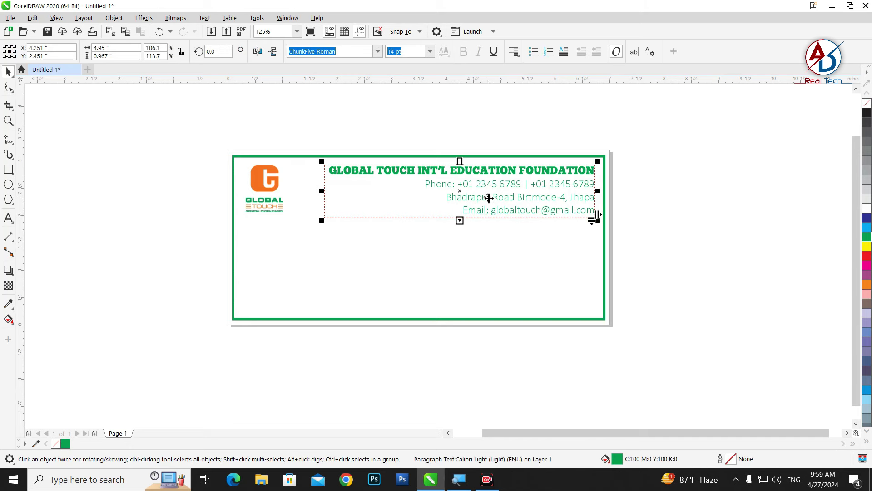
pyautogui.press('Up')
pyautogui.press('Right')
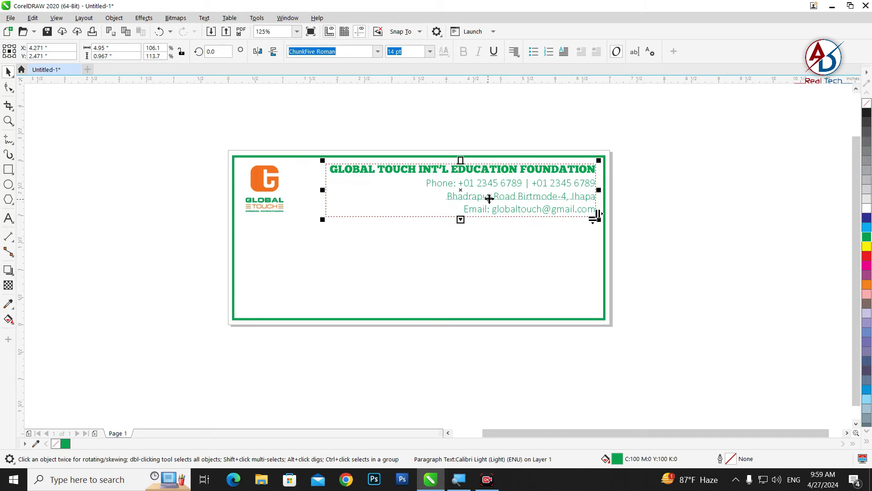
# Check the receipt in Print Preview, then close the preview and return to editing.
pyautogui.click(11, 18)
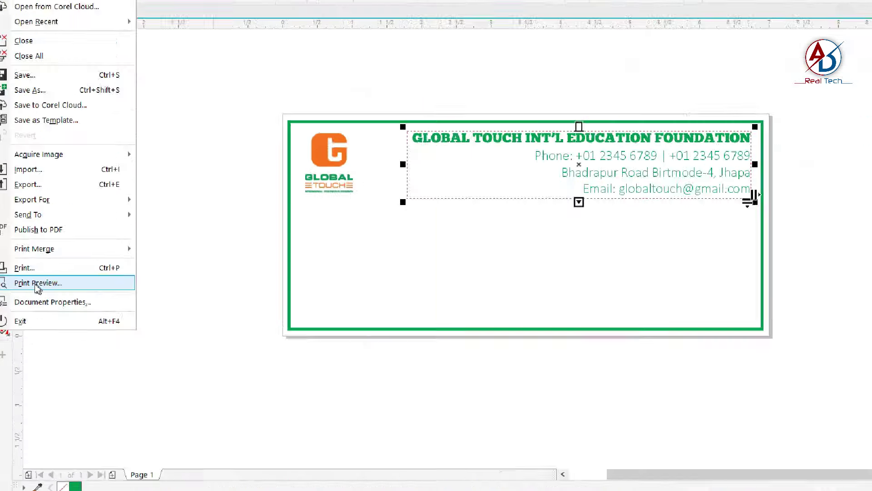
pyautogui.click(37, 283)
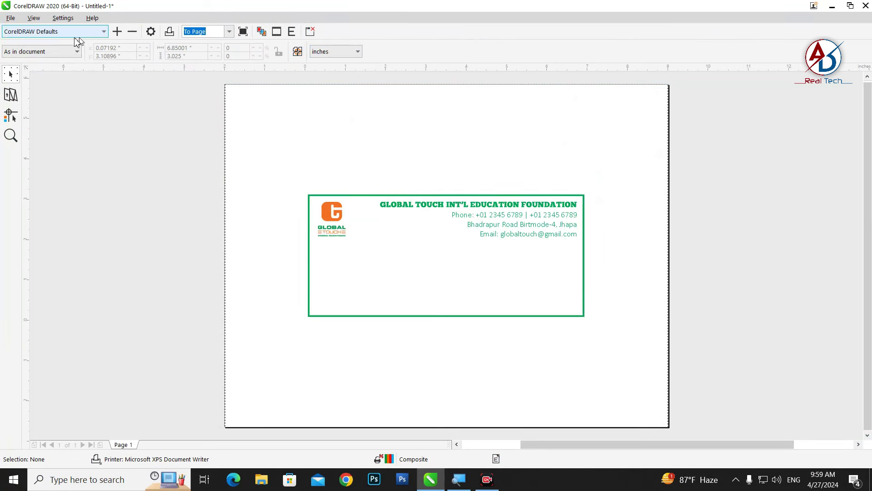
pyautogui.click(10, 18)
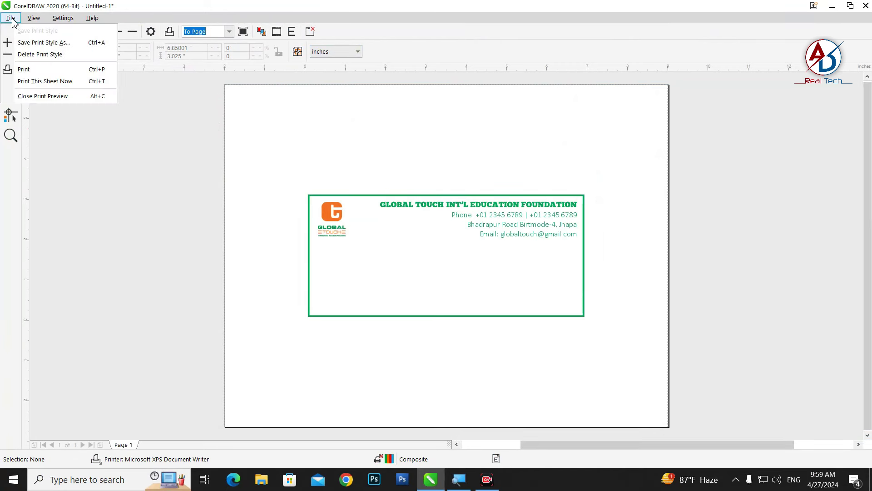
pyautogui.click(42, 98)
pyautogui.click(724, 266)
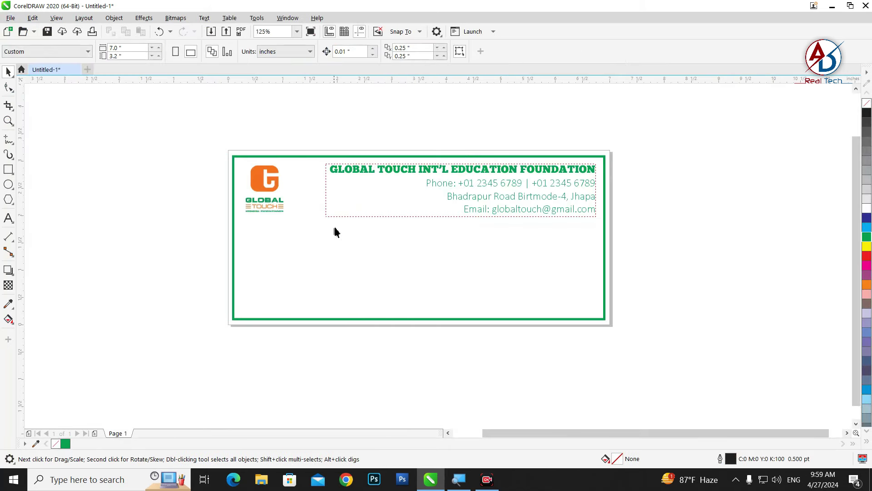
# Add MONEY RECEIPT in ChunkFive Roman 16 pt and position it under the address block.
pyautogui.click(10, 219)
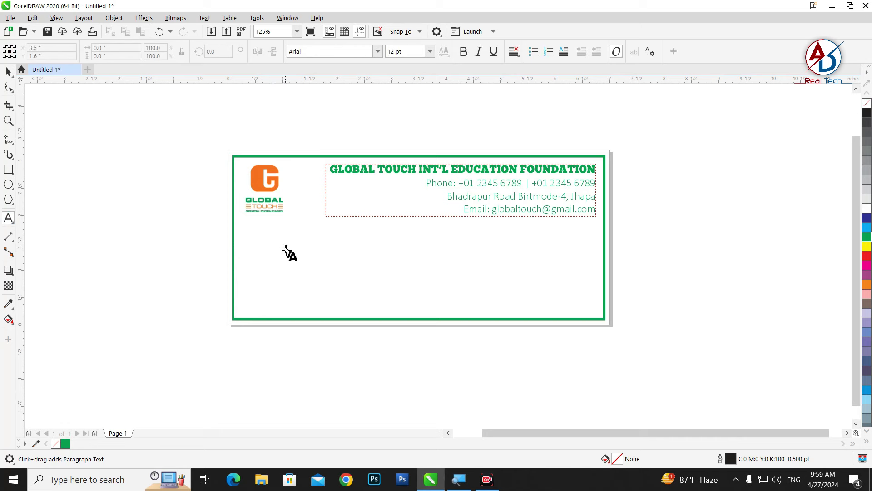
pyautogui.click(291, 247)
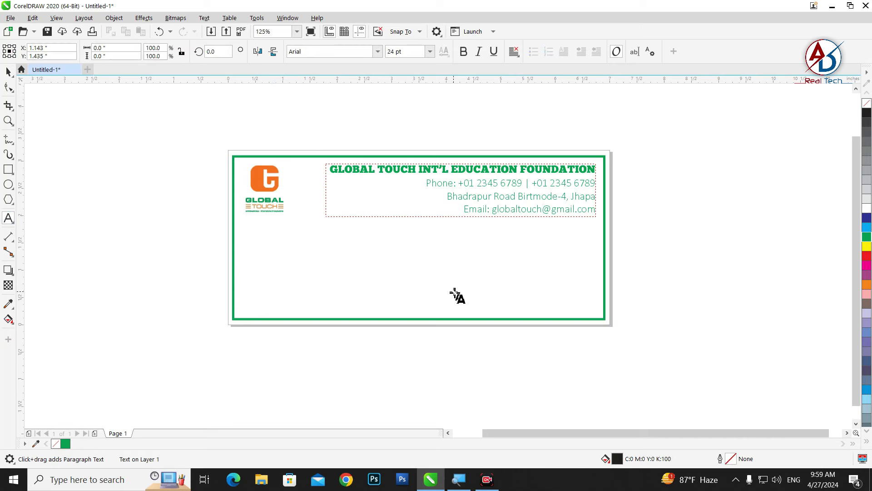
pyautogui.write('MONEY RECEIPT')
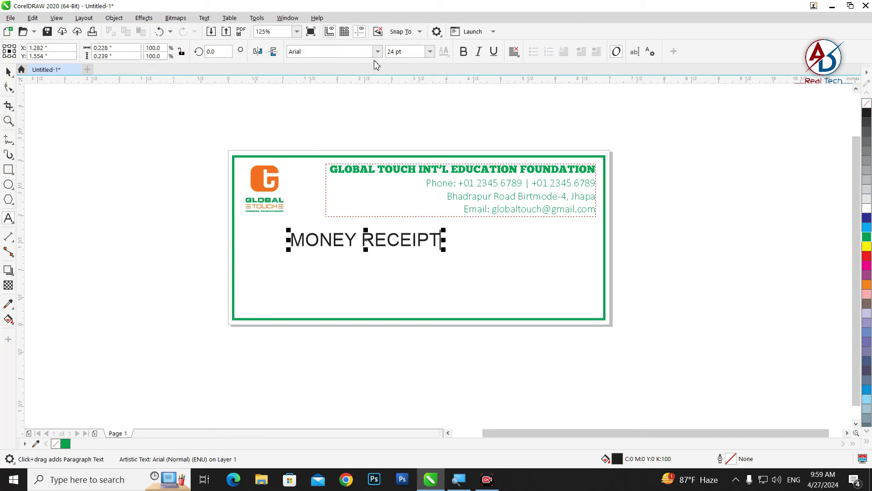
pyautogui.hotkey('ctrl', 'a')
pyautogui.click(378, 52)
pyautogui.click(358, 98)
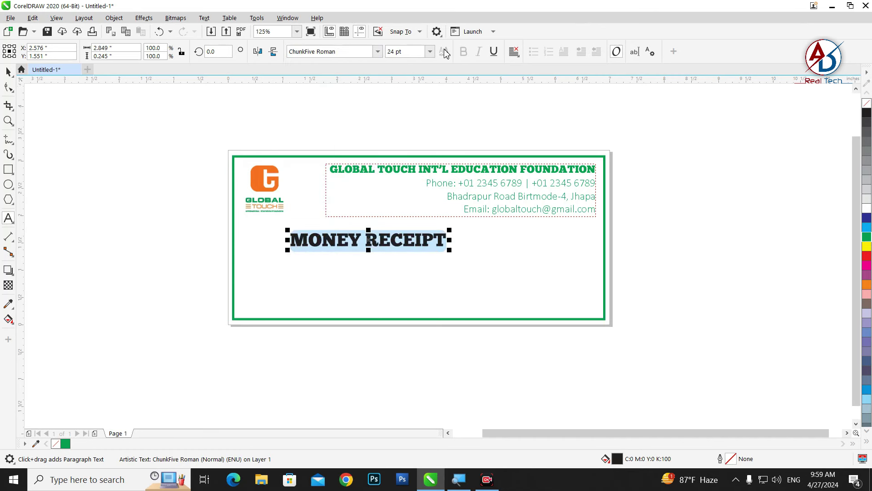
pyautogui.click(429, 52)
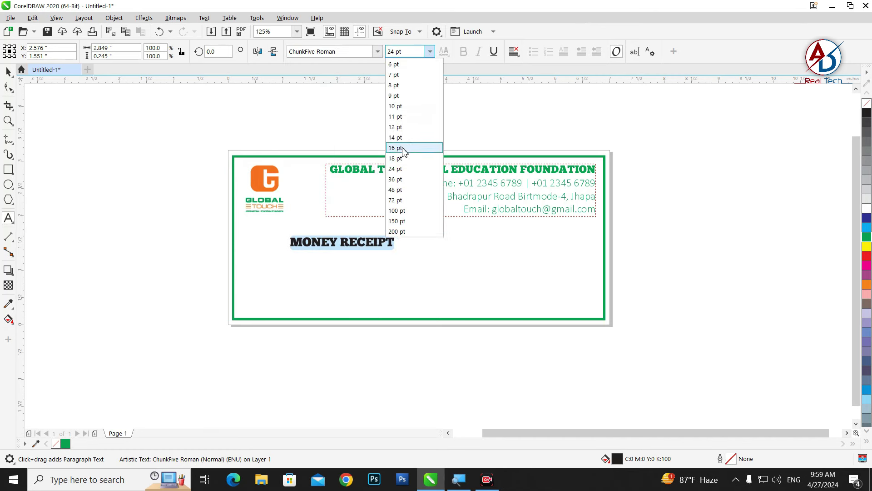
pyautogui.click(403, 149)
pyautogui.click(9, 71)
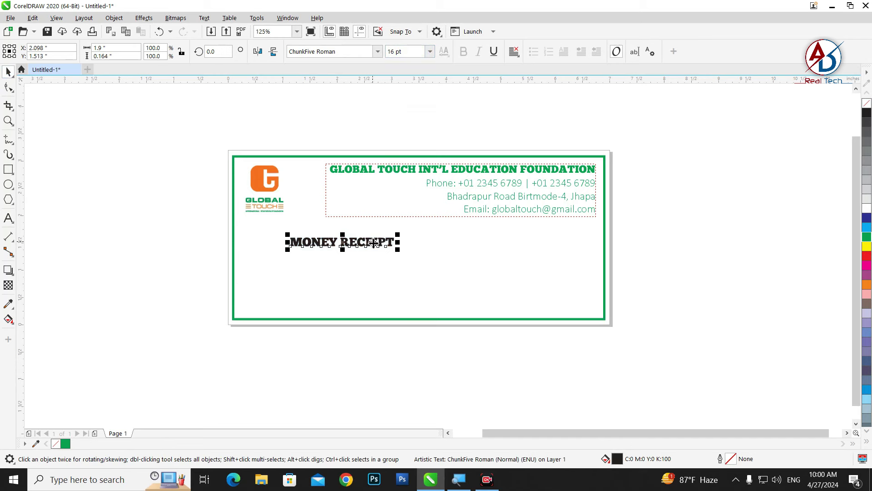
pyautogui.moveTo(373, 243); pyautogui.dragTo(446, 231)
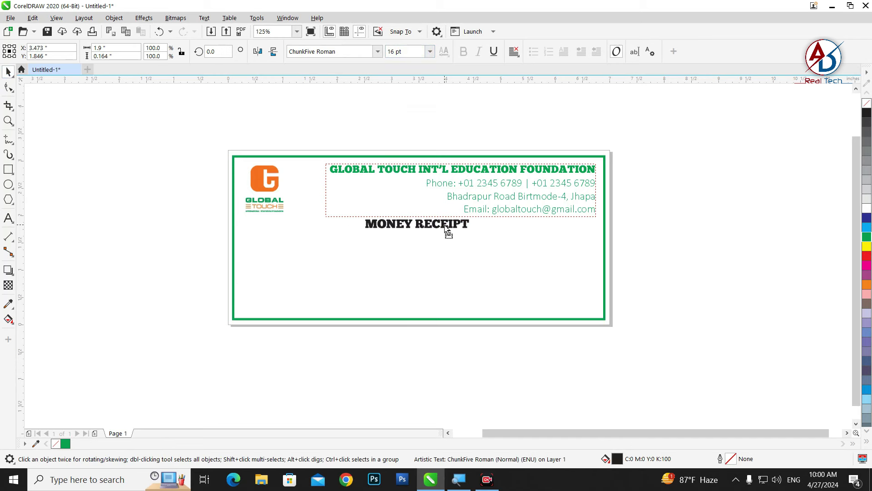
pyautogui.moveTo(446, 231); pyautogui.dragTo(448, 232)
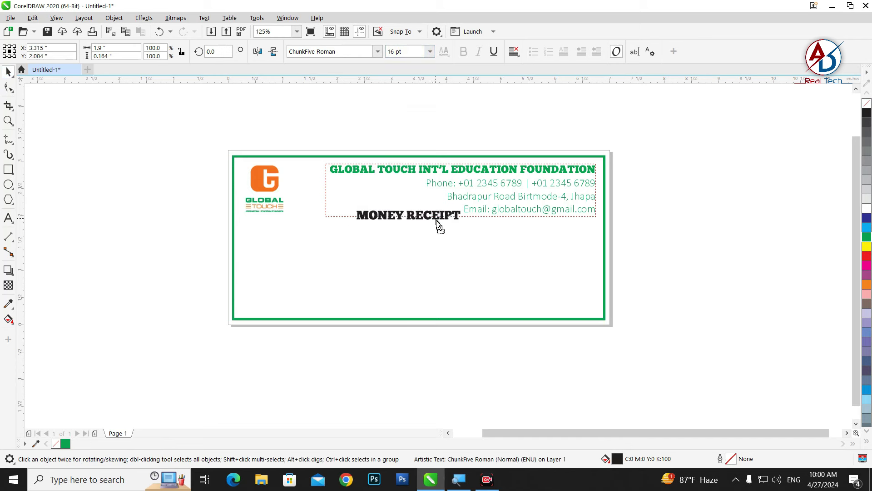
# Reduce the phone, road and e-mail contact lines to 12 pt.
pyautogui.click(508, 197)
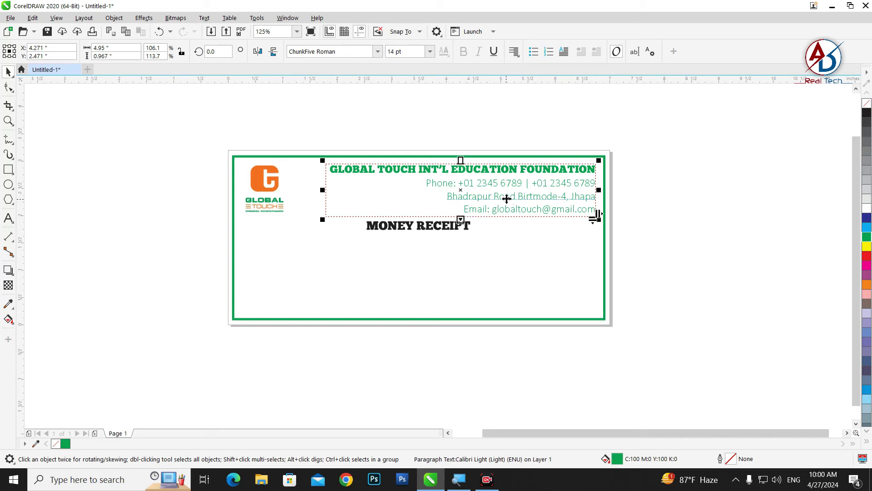
pyautogui.click(8, 218)
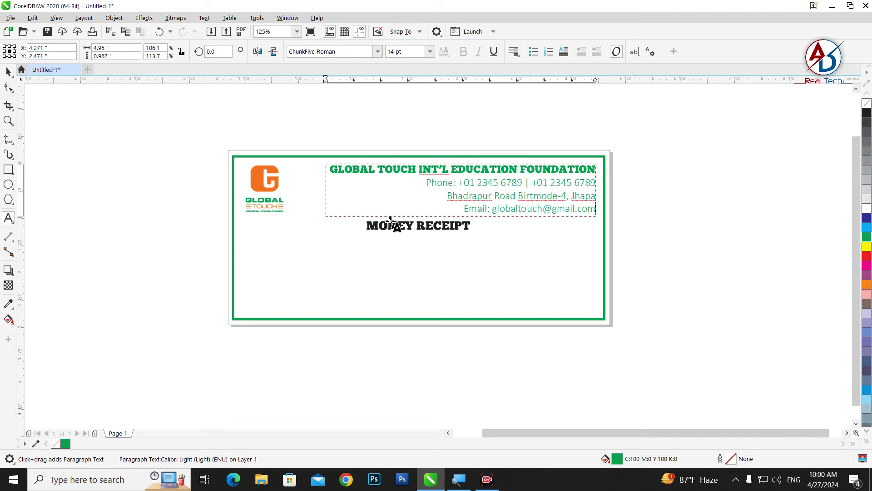
pyautogui.moveTo(426, 182)
pyautogui.mouseDown()
pyautogui.moveTo(523, 208)
pyautogui.moveTo(601, 210)
pyautogui.mouseUp()
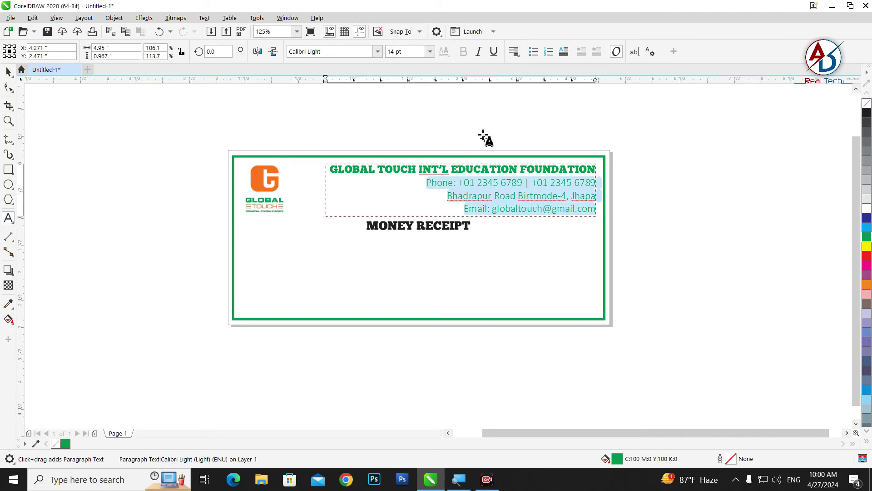
pyautogui.click(430, 52)
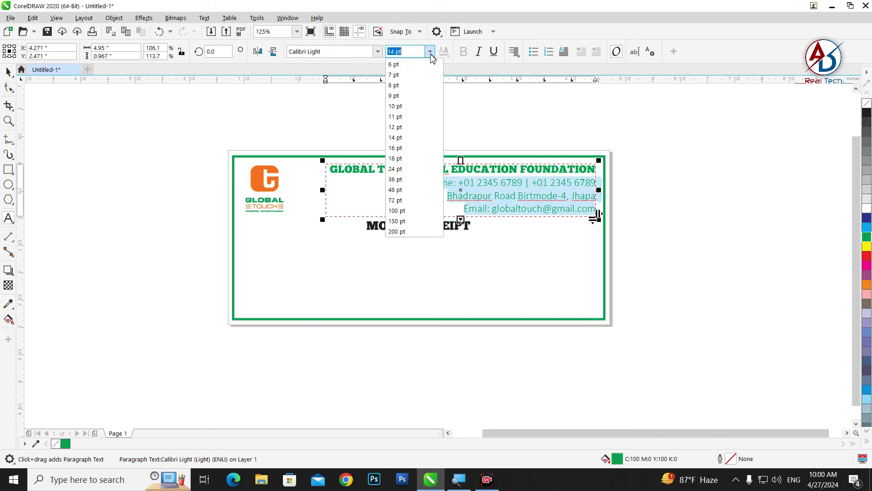
pyautogui.click(405, 127)
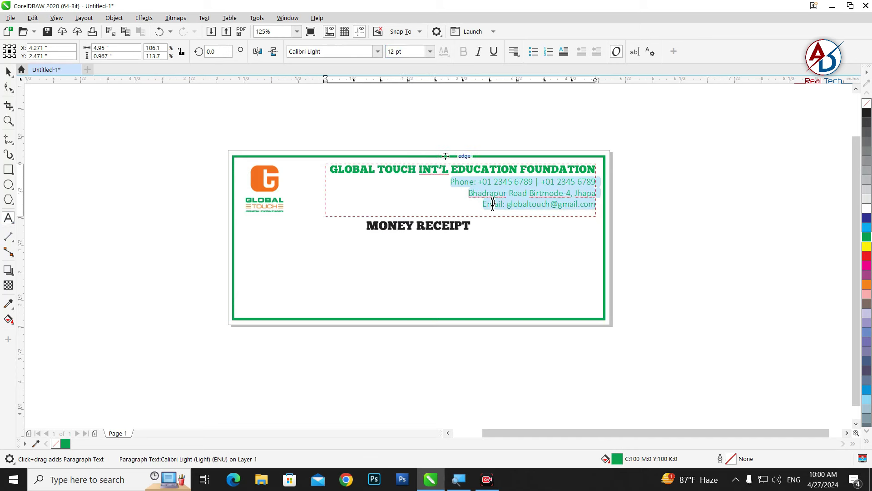
pyautogui.click(459, 213)
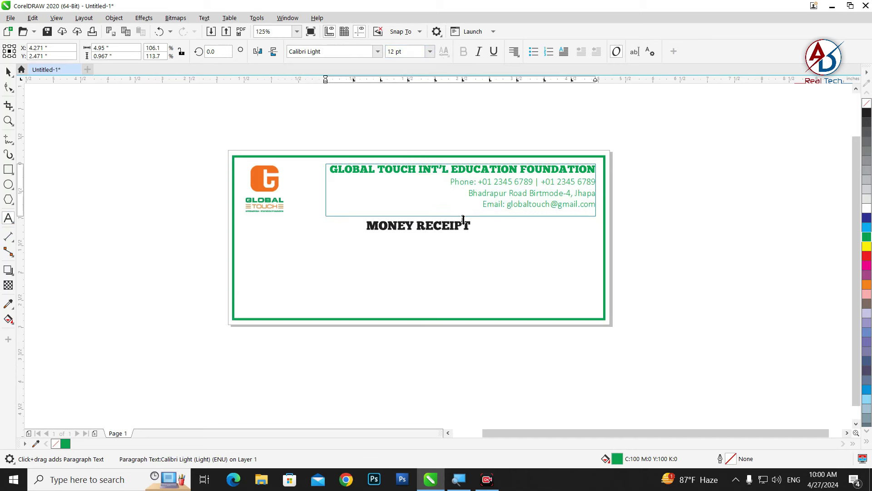
pyautogui.click(685, 230)
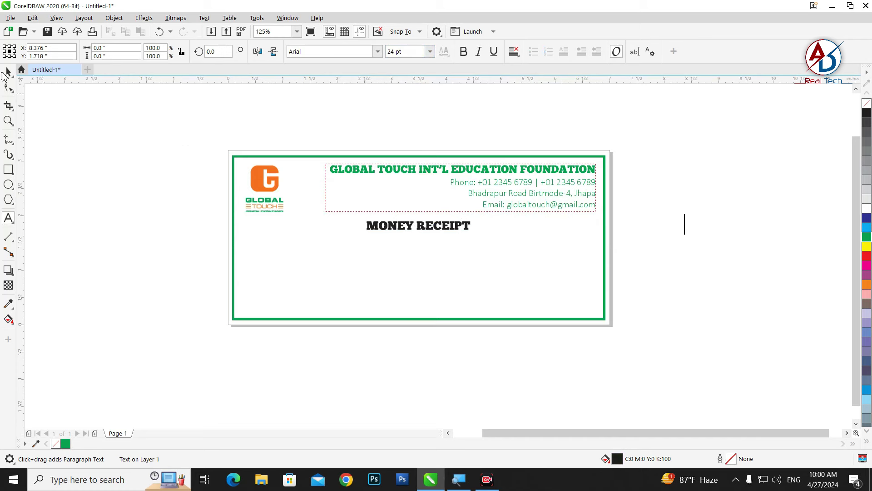
# Nudge the MONEY RECEIPT heading up slightly and colour it red.
pyautogui.click(9, 71)
pyautogui.click(418, 229)
pyautogui.moveTo(421, 230); pyautogui.dragTo(425, 223)
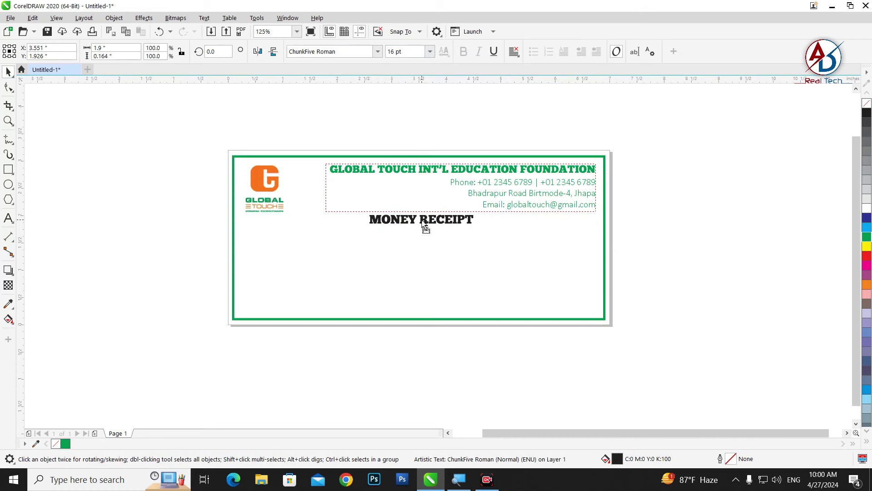
pyautogui.click(868, 261)
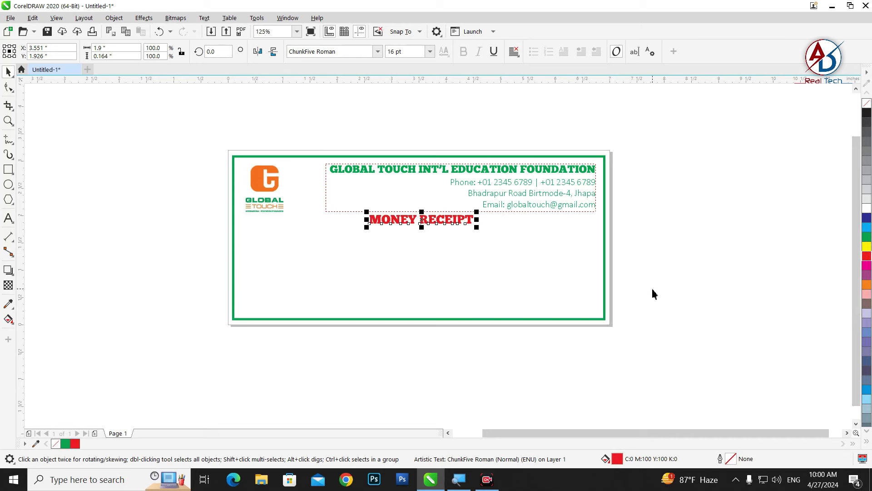
pyautogui.click(444, 242)
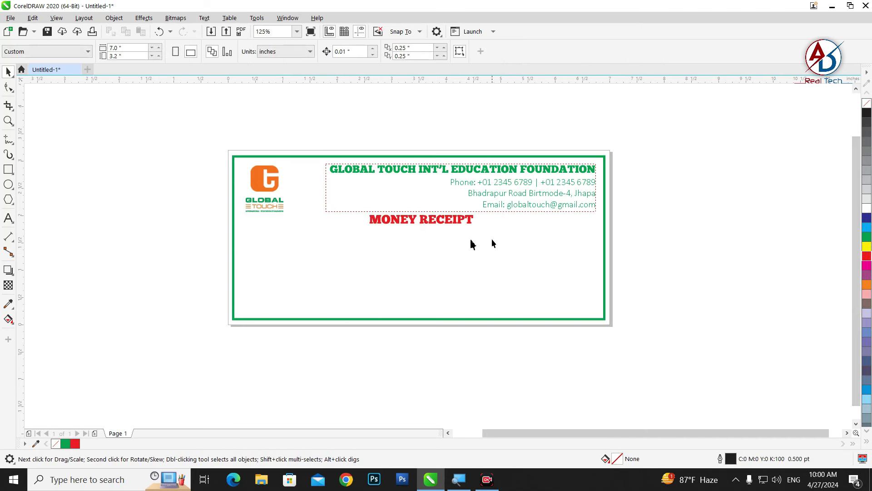
# Add a 'Date' text line below the heading in Calibri Light.
pyautogui.click(8, 218)
pyautogui.click(479, 271)
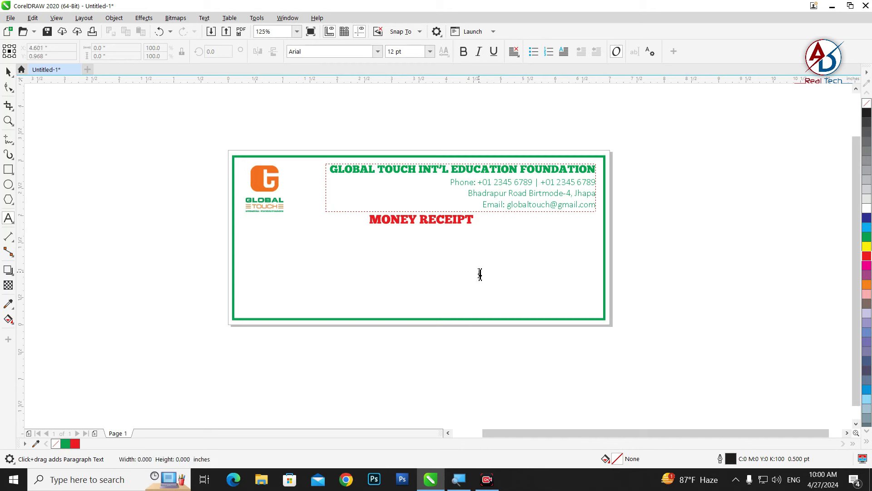
pyautogui.write('dATE')
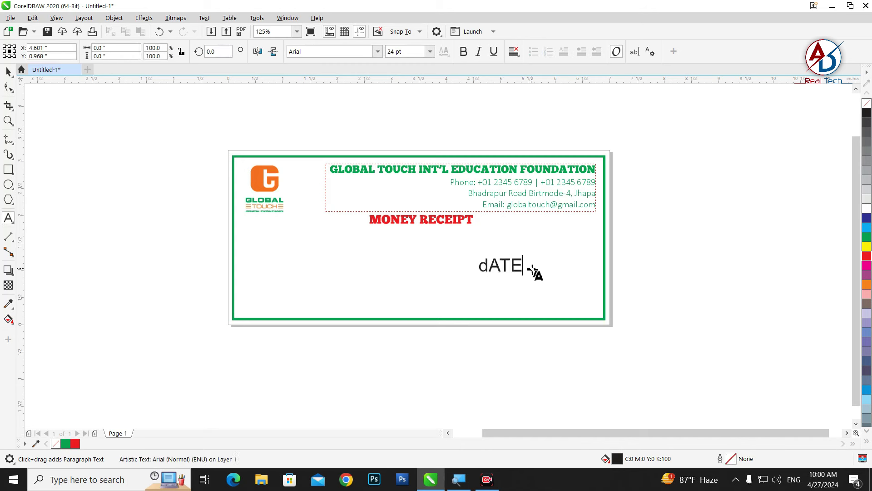
pyautogui.press('BackSpace')
pyautogui.press('BackSpace')
pyautogui.press('BackSpace')
pyautogui.press('BackSpace')
pyautogui.press('BackSpace')
pyautogui.write('D')
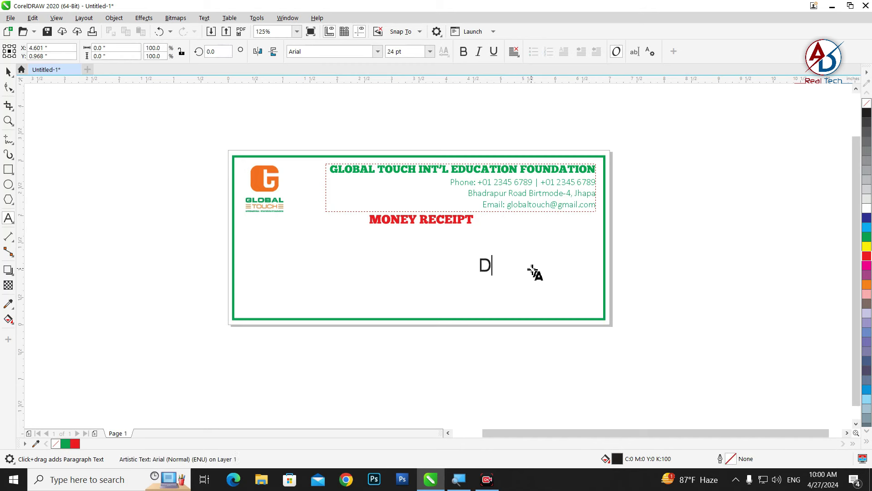
pyautogui.write('ate:')
pyautogui.hotkey('ctrl', 'a')
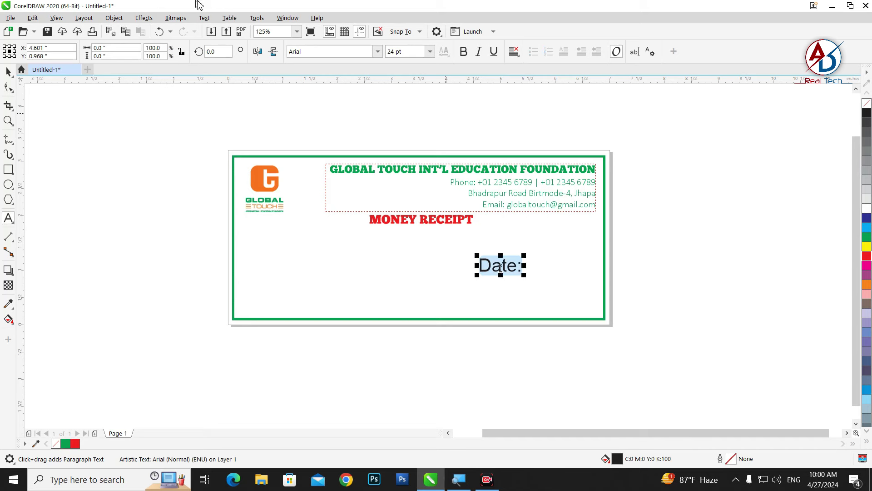
pyautogui.click(378, 51)
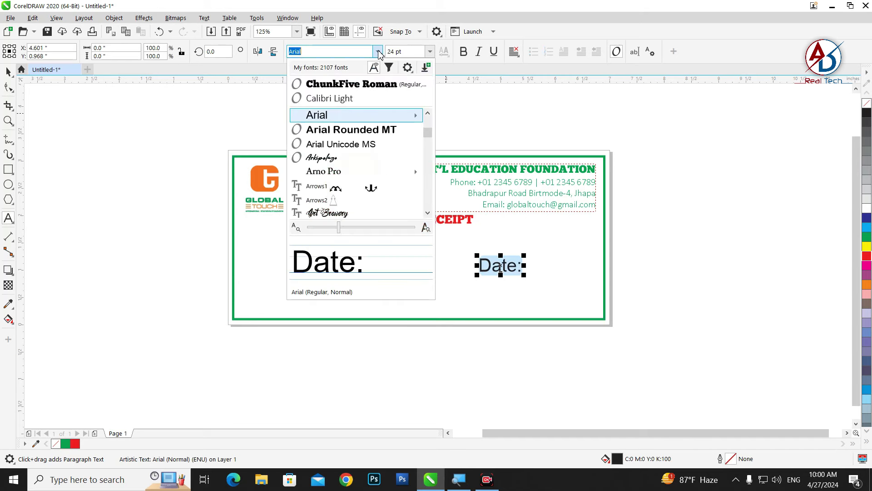
pyautogui.click(328, 98)
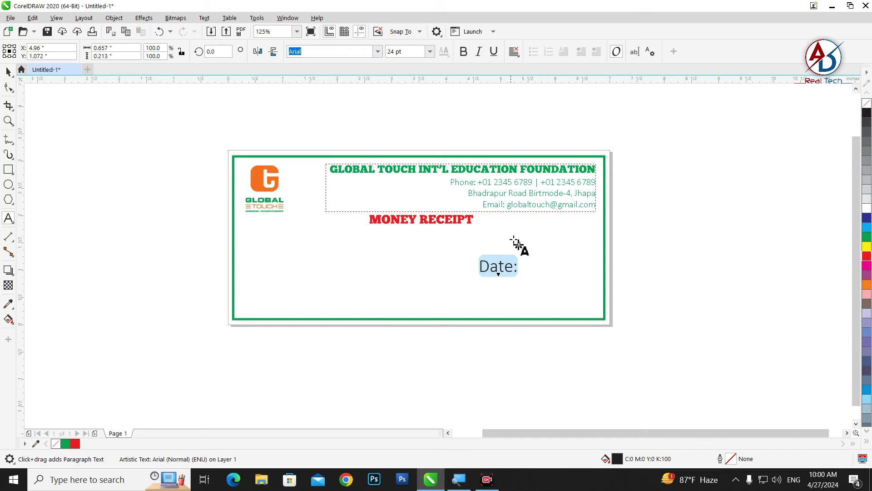
# Extend it to a dotted 'Date:.....' line at 12 pt.
pyautogui.click(519, 272)
pyautogui.write('.')
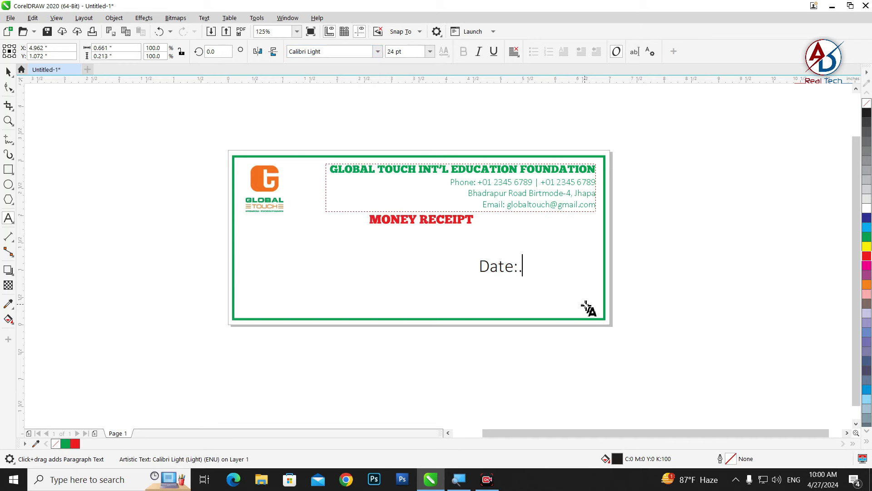
pyautogui.write('..............')
pyautogui.hotkey('ctrl', 'a')
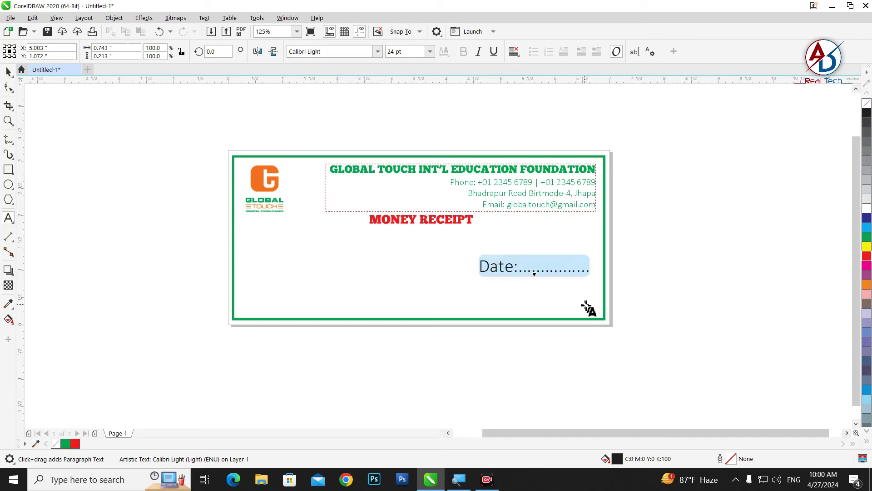
pyautogui.click(429, 52)
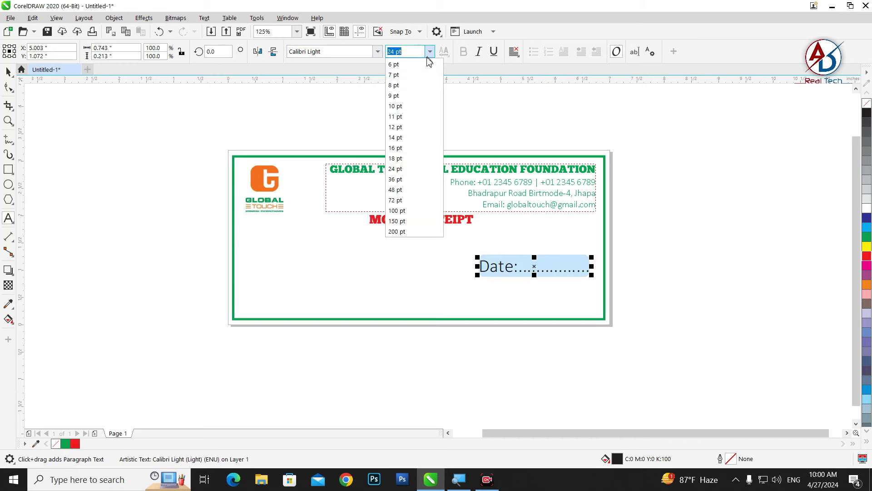
pyautogui.click(396, 126)
pyautogui.click(512, 269)
pyautogui.write('...')
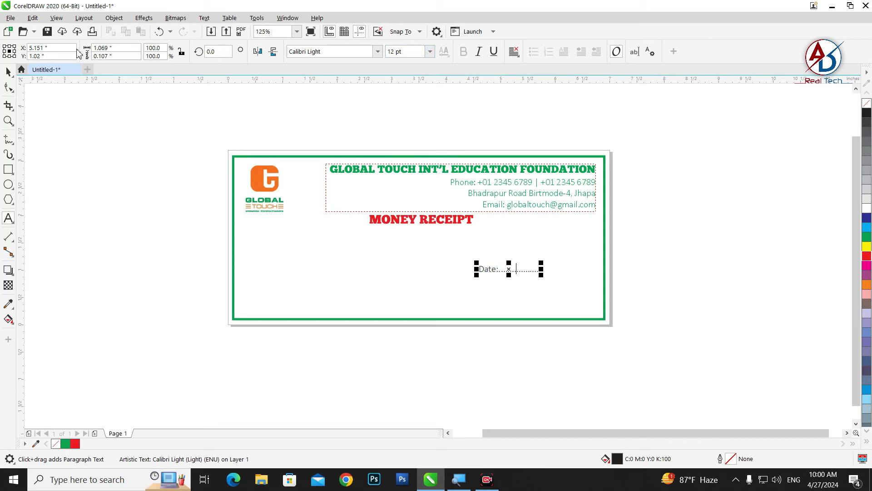
# Move the Date line beside MONEY RECEIPT and make it bold Calibri.
pyautogui.click(9, 71)
pyautogui.moveTo(486, 270); pyautogui.dragTo(543, 225)
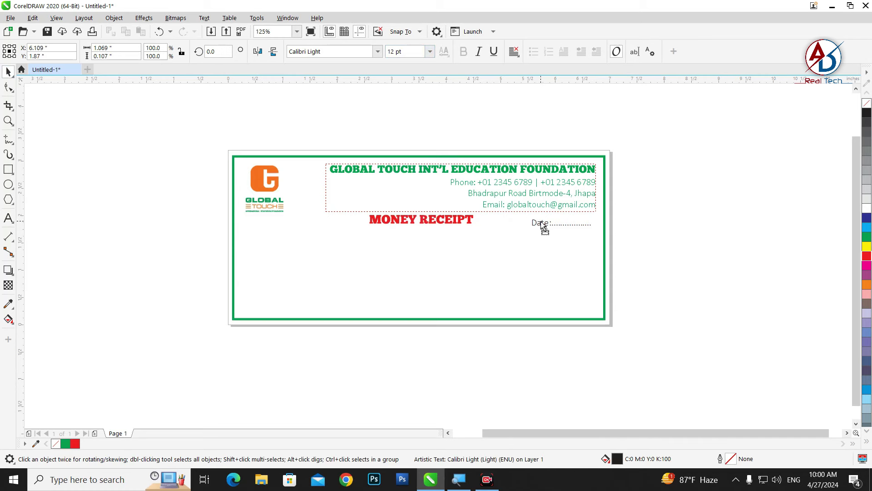
pyautogui.click(369, 51)
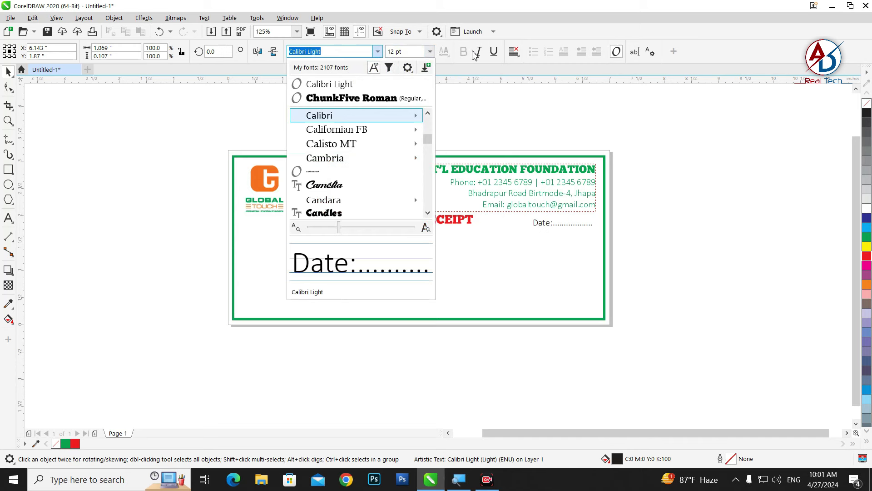
pyautogui.write('cali')
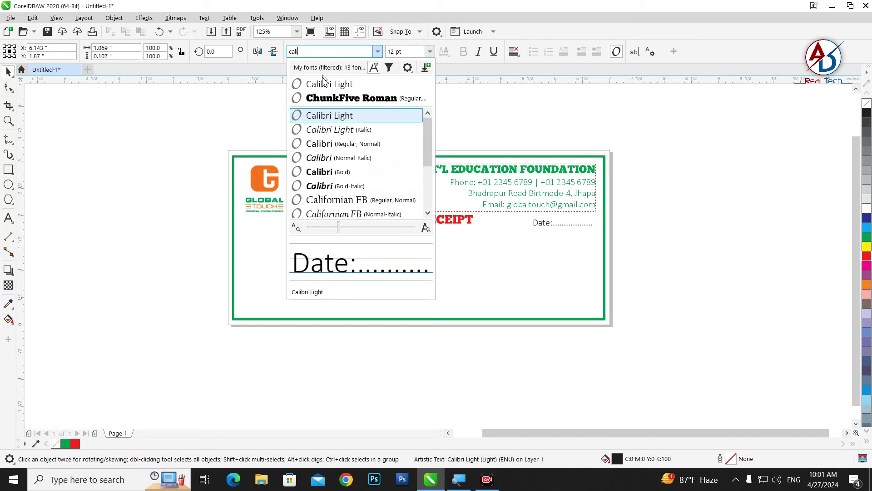
pyautogui.click(337, 172)
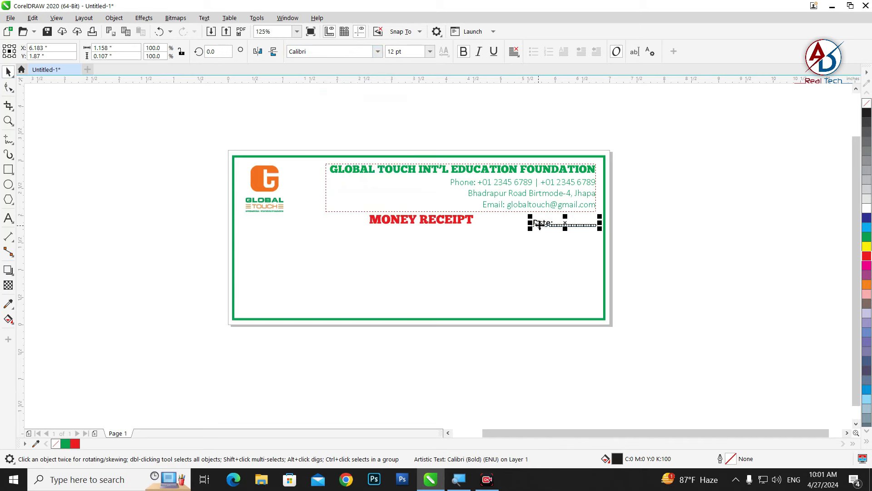
pyautogui.click(634, 262)
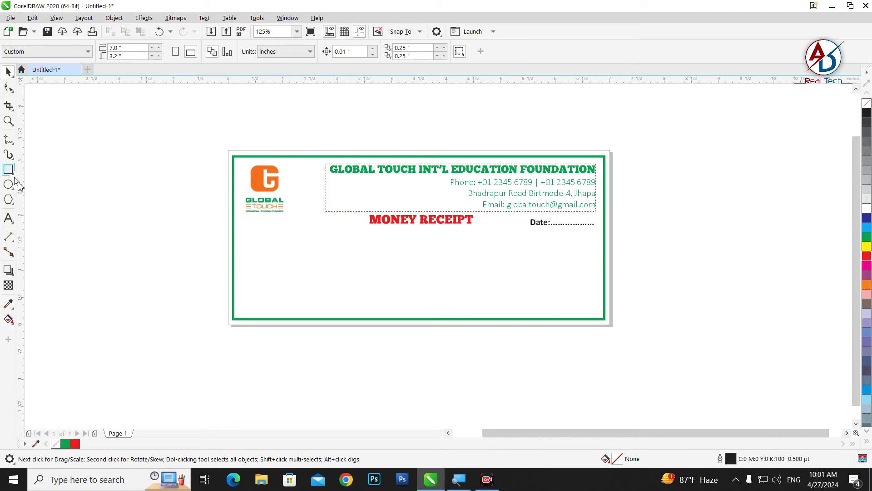
# Drag a paragraph text box across the lower receipt and type 'Receipt with thanks from' at 14 pt.
pyautogui.click(8, 218)
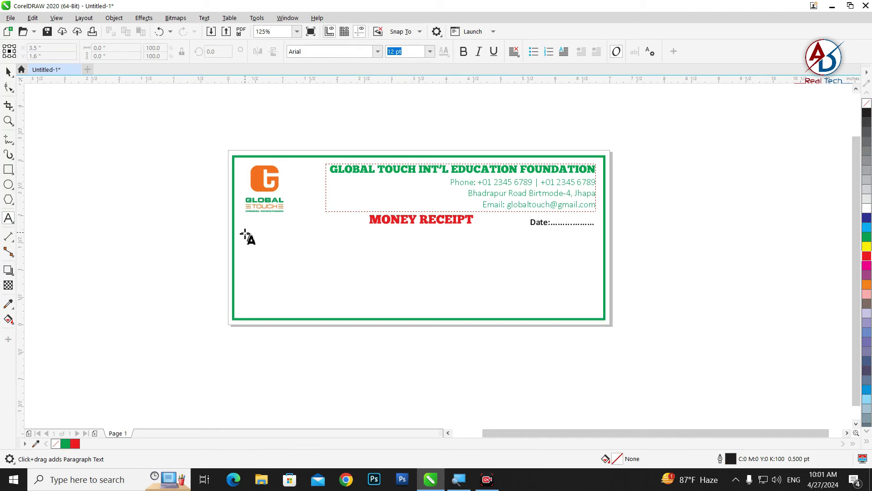
pyautogui.moveTo(240, 231); pyautogui.dragTo(595, 313)
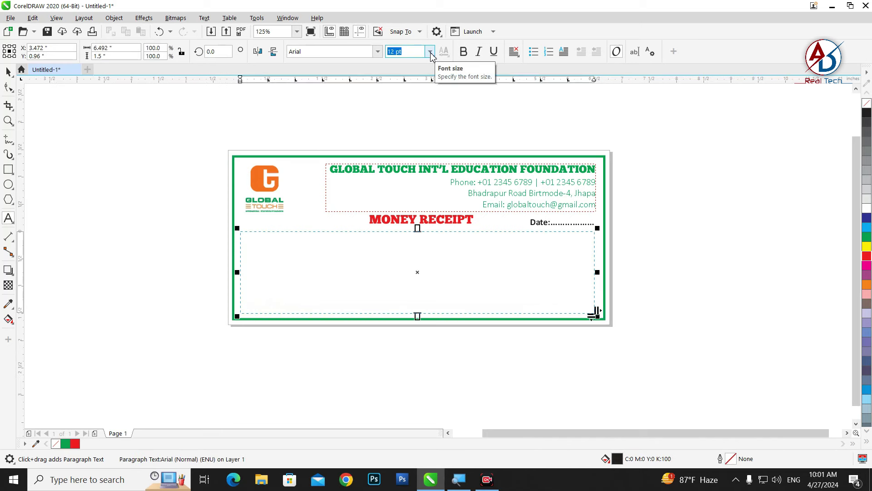
pyautogui.click(430, 52)
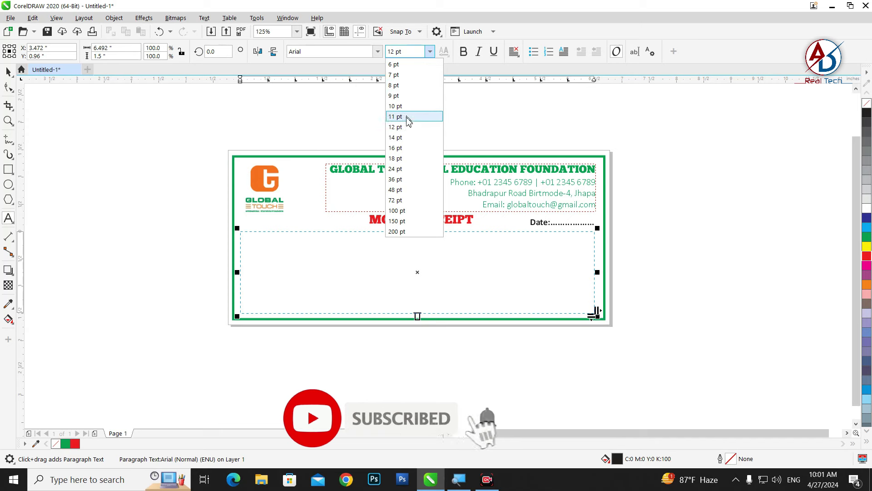
pyautogui.click(407, 137)
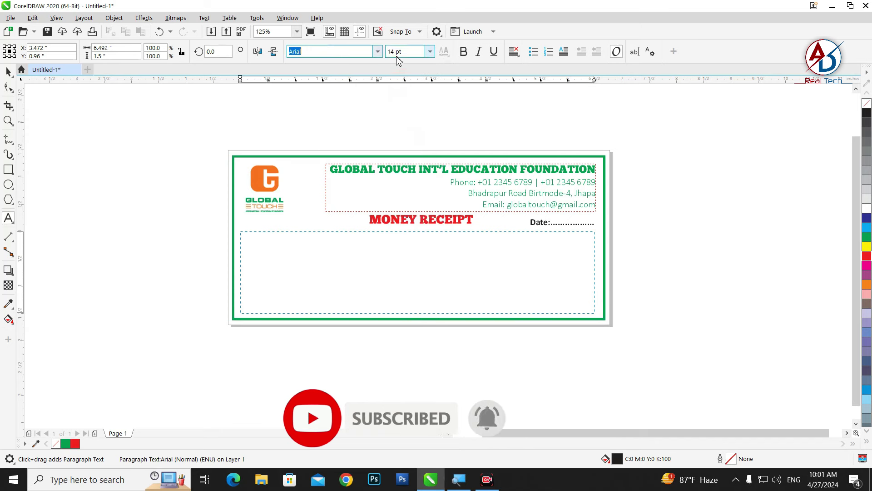
pyautogui.click(377, 51)
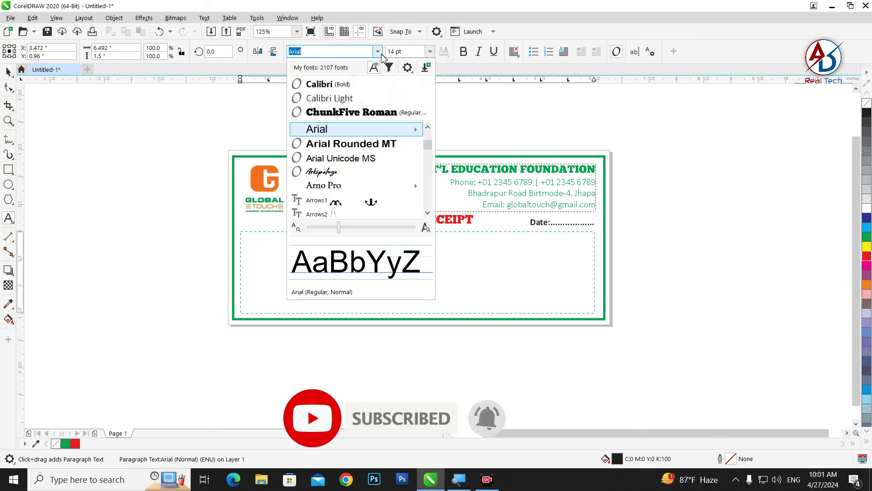
pyautogui.click(347, 87)
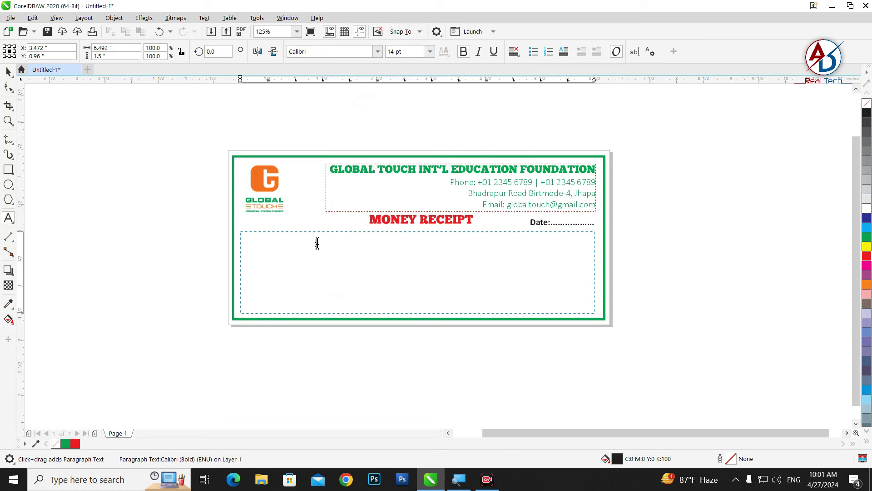
pyautogui.write('eceipt with thanks from')
pyautogui.press('Escape')
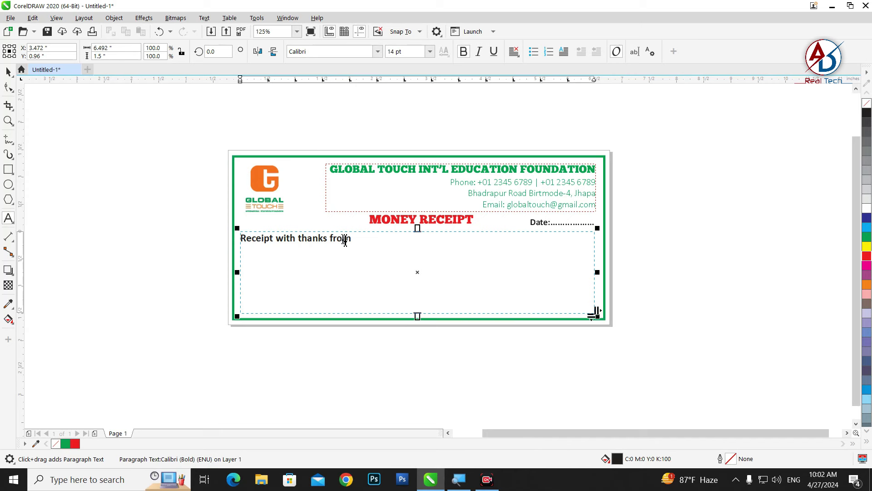
# Try Calibri Light on the opening line, then settle on regular Calibri.
pyautogui.moveTo(354, 241); pyautogui.dragTo(228, 227)
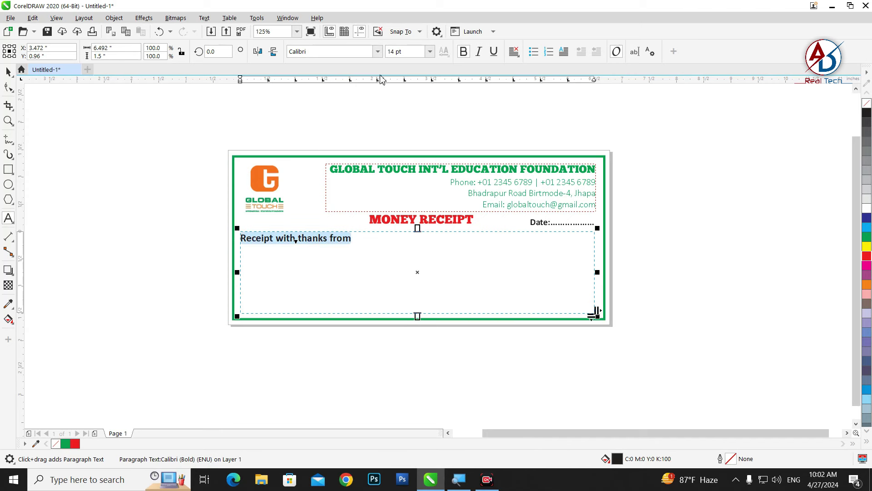
pyautogui.click(375, 52)
pyautogui.click(342, 96)
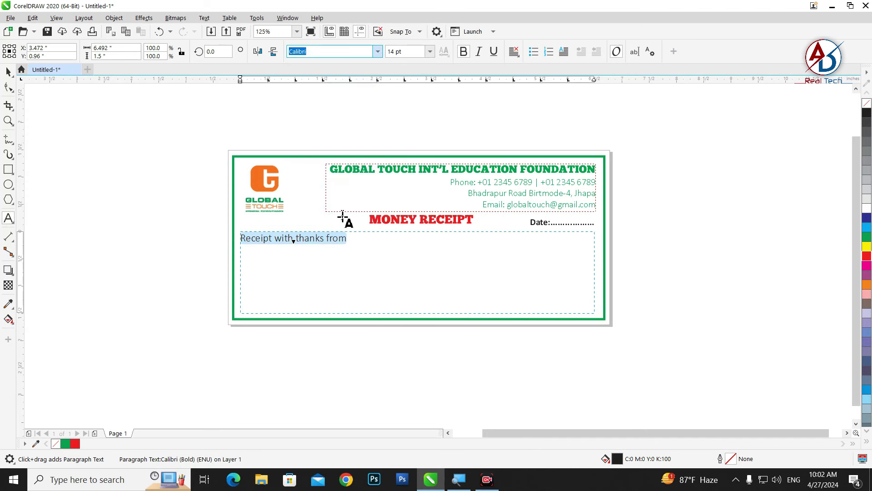
pyautogui.click(346, 243)
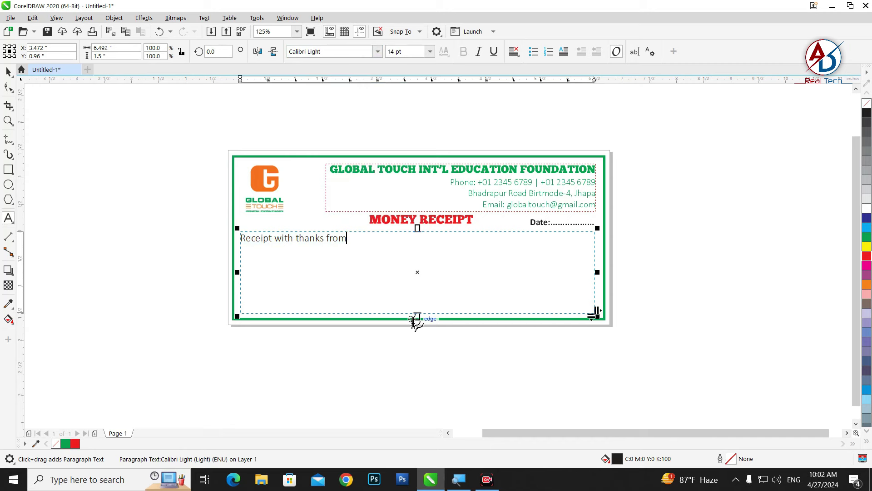
pyautogui.moveTo(349, 238); pyautogui.dragTo(241, 228)
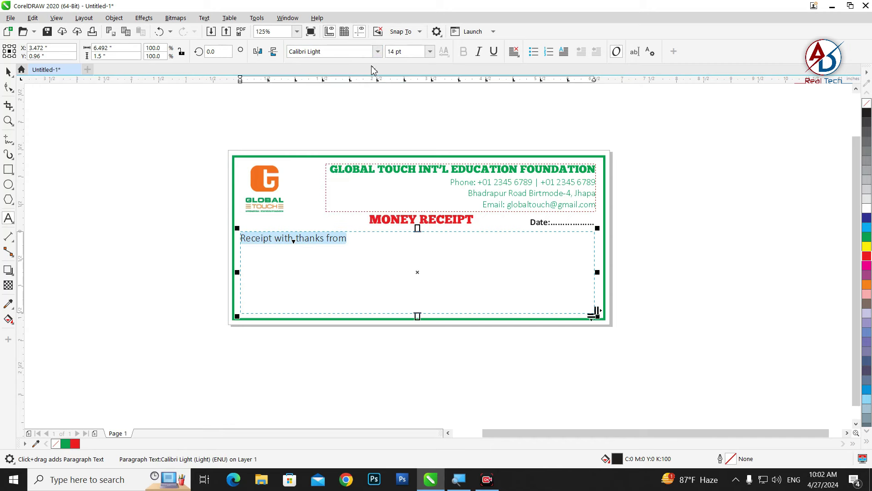
pyautogui.click(375, 52)
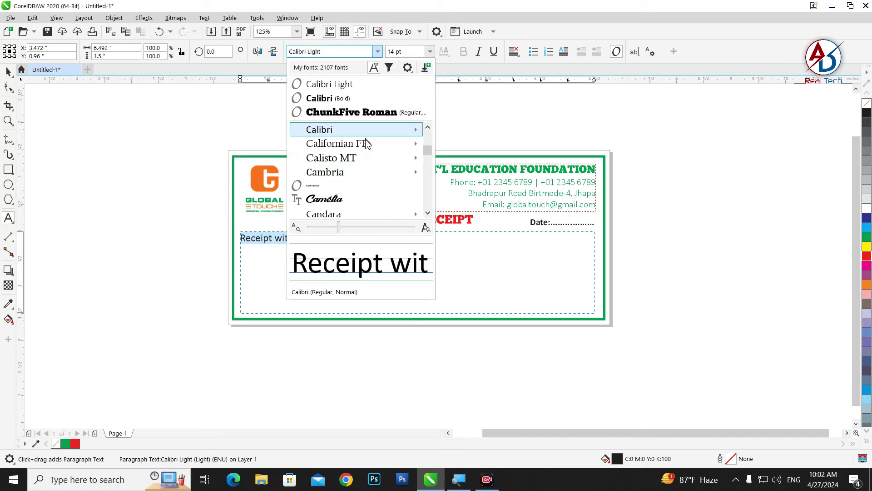
pyautogui.moveTo(331, 157)
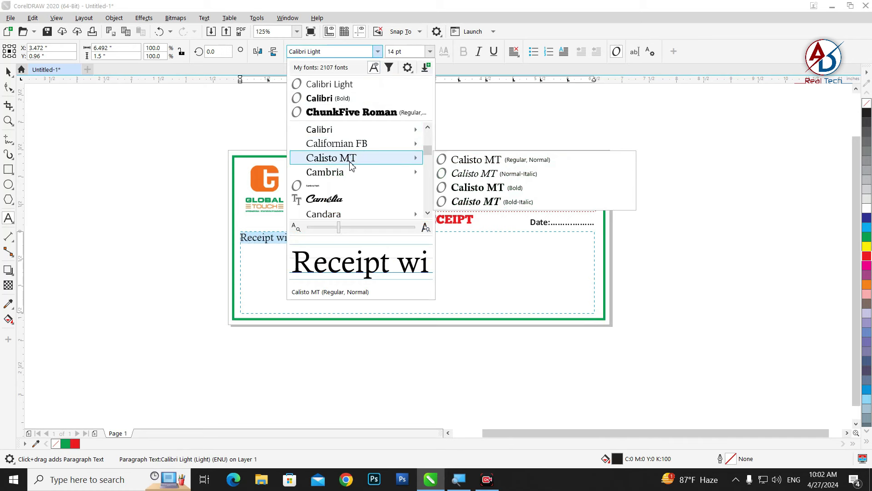
pyautogui.moveTo(319, 129)
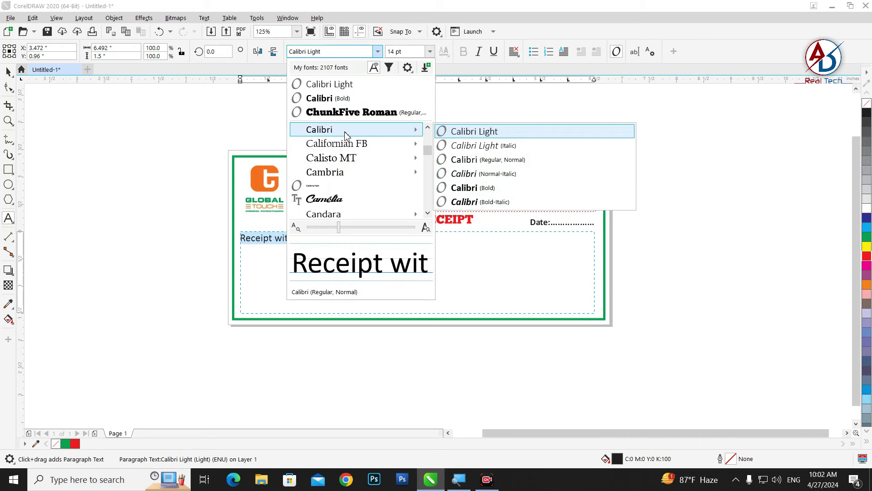
pyautogui.click(346, 131)
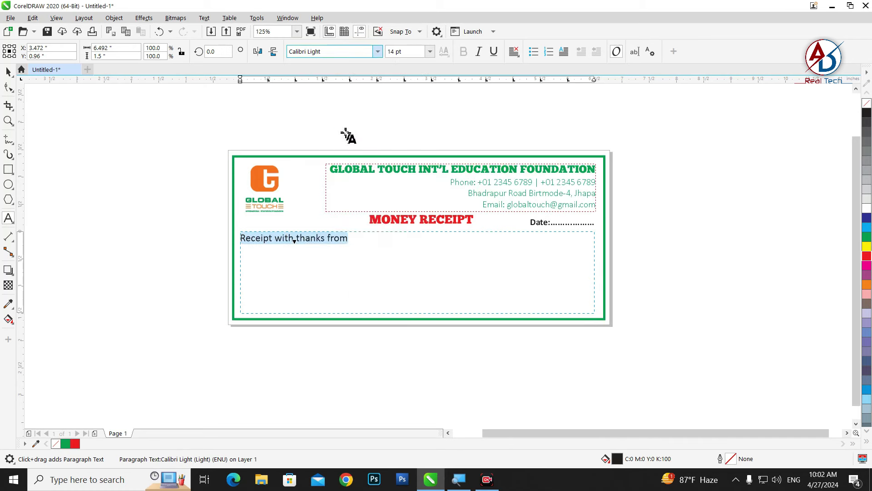
# Add dots after 'from' and a new 'Amount or Rupees' line, fixing the 'Rupess' typo.
pyautogui.click(355, 243)
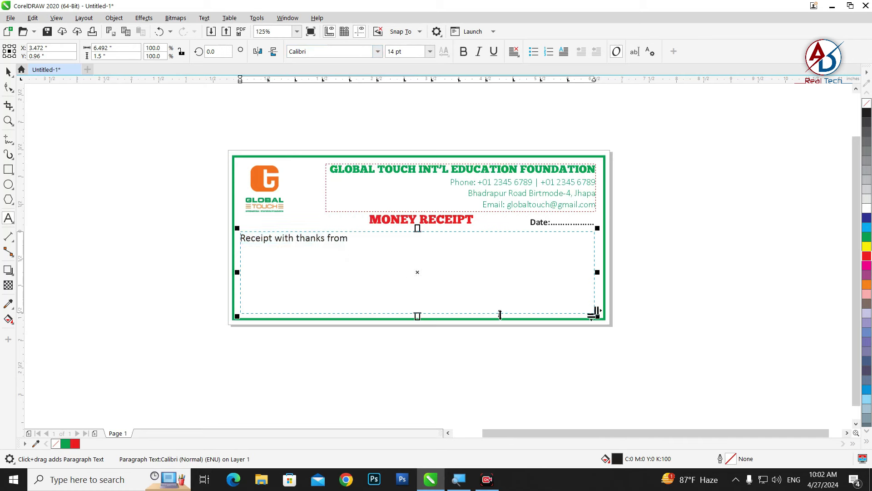
pyautogui.write('.')
pyautogui.press('Return')
pyautogui.write('Amount or Rupess')
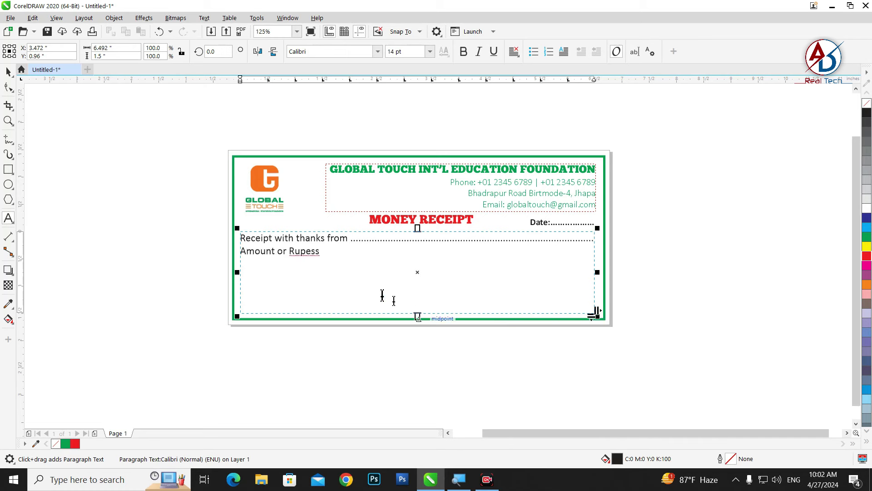
pyautogui.rightClick(302, 253)
pyautogui.click(321, 277)
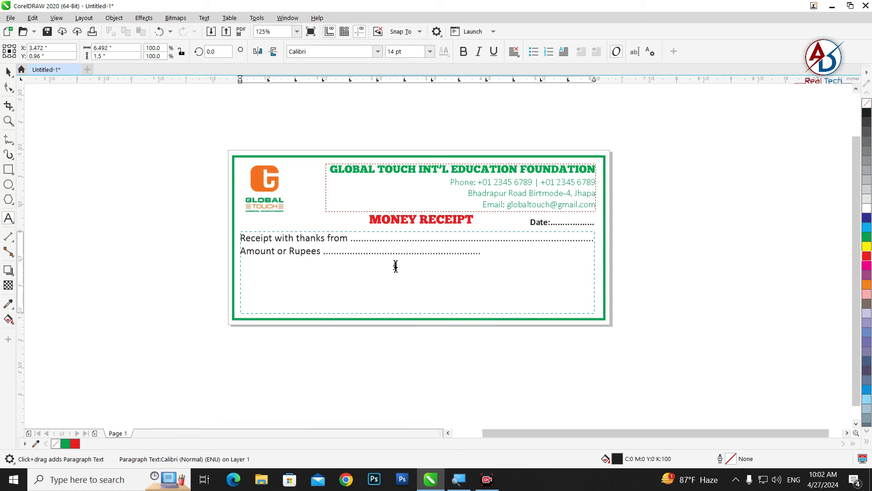
# Add the dotted 'By Cash/ Cheque No', 'Date', 'for the propose of' and 'Contact No' fill-ins.
pyautogui.write('............... ')
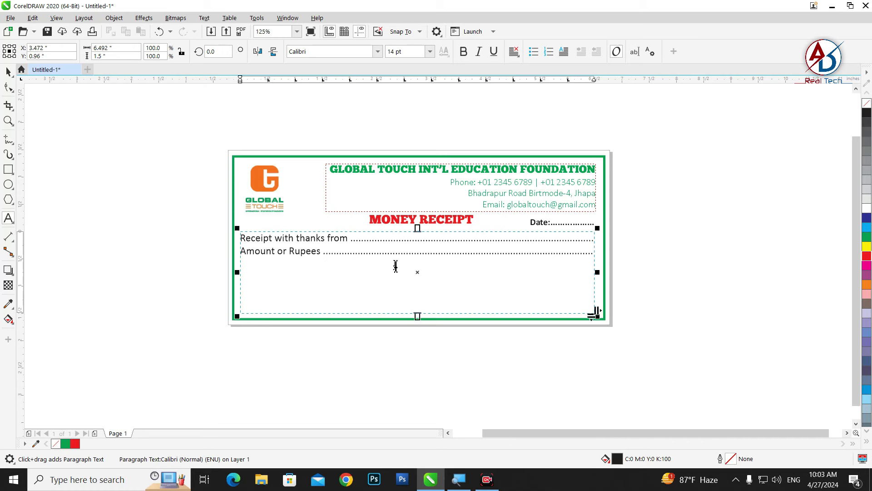
pyautogui.write('By Cash/ Cheque No ........................ Bank ...................')
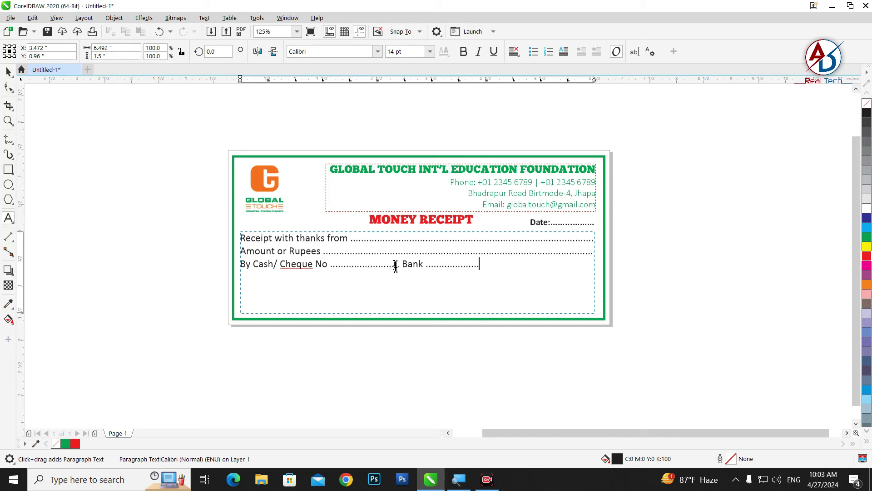
pyautogui.write('Date ')
pyautogui.write('....')
pyautogui.write('...................')
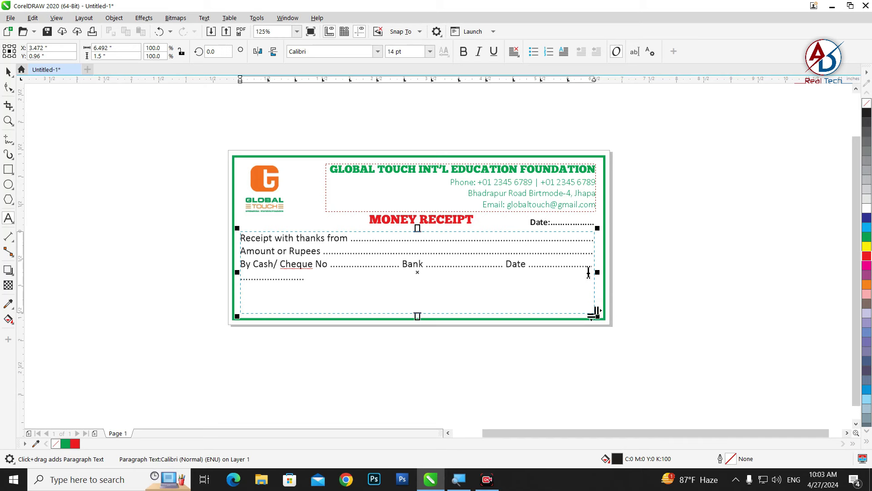
pyautogui.click(592, 266)
pyautogui.press('Delete')
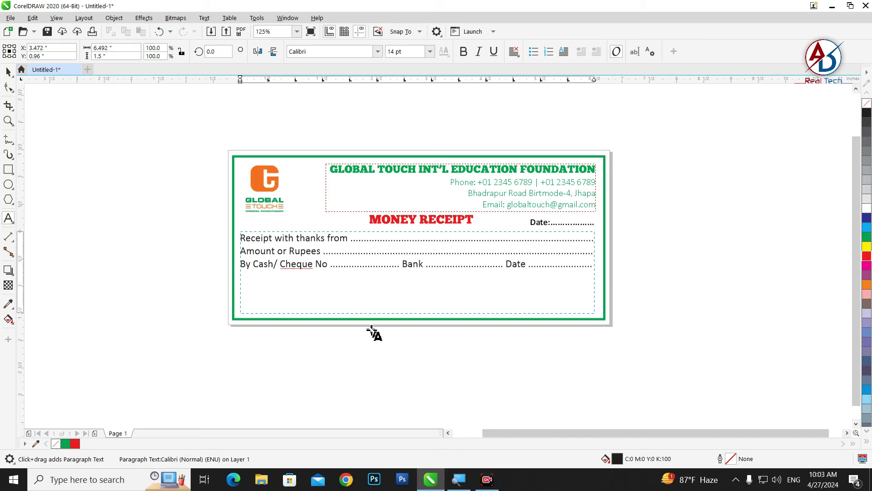
pyautogui.write('for the propose of ............................................... Contact No .')
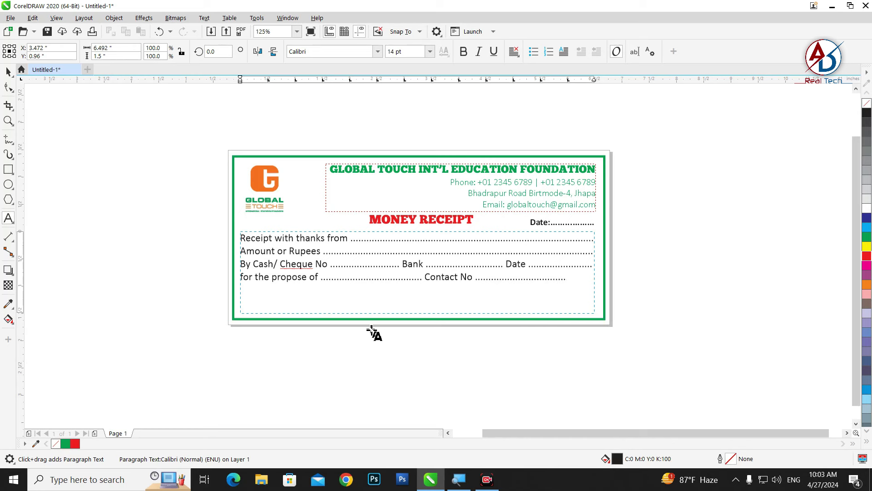
pyautogui.write('............')
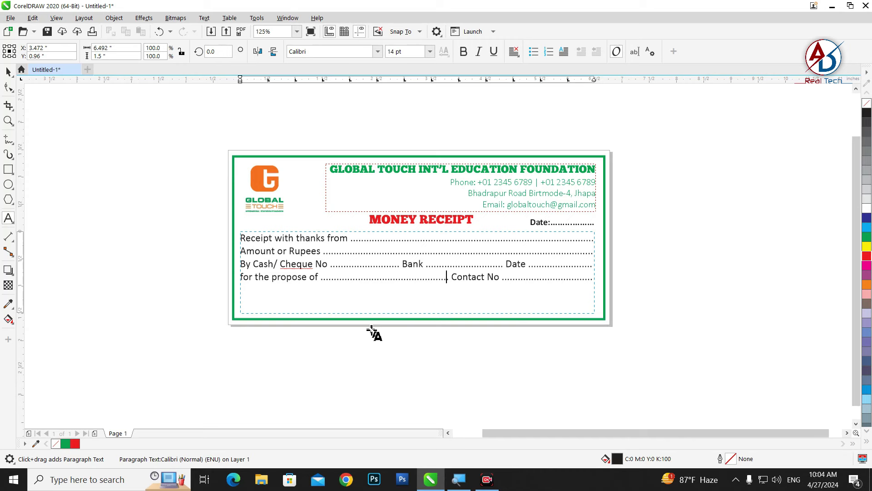
pyautogui.hotkey('ctrl', 'space')
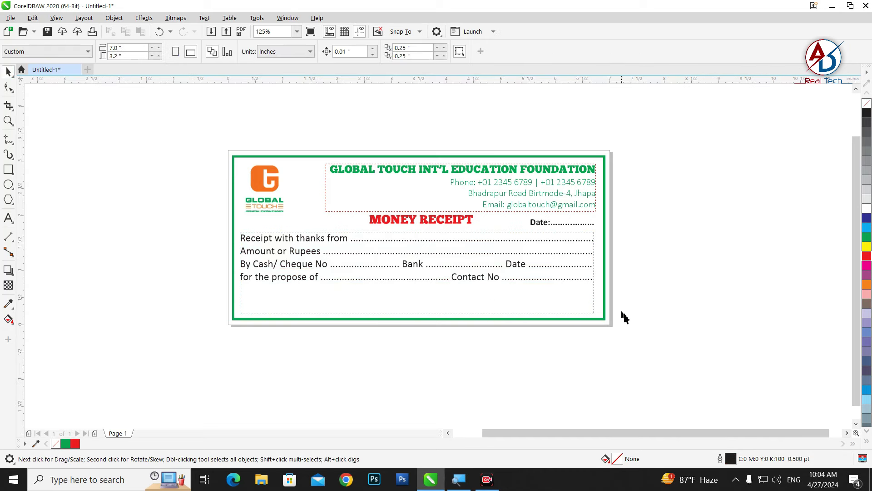
# Draw a green-filled rectangle with no outline at the receipt's bottom-left.
pyautogui.hscroll(1, 515, 277)
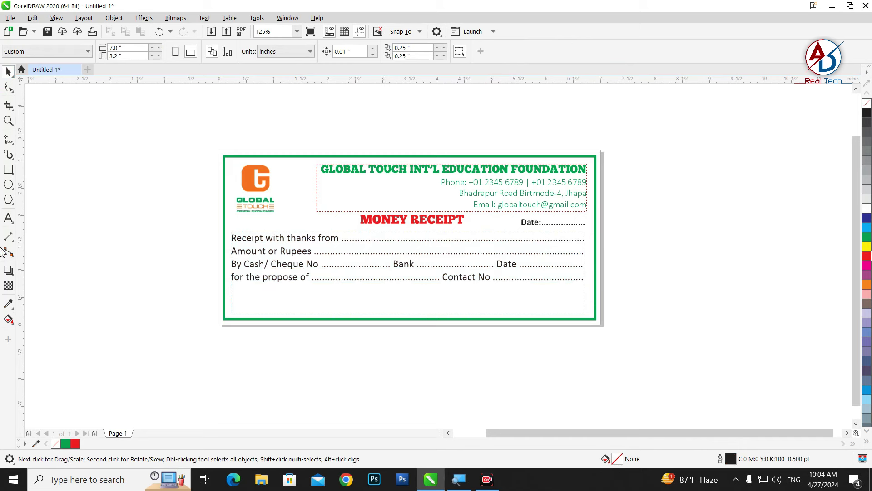
pyautogui.click(8, 169)
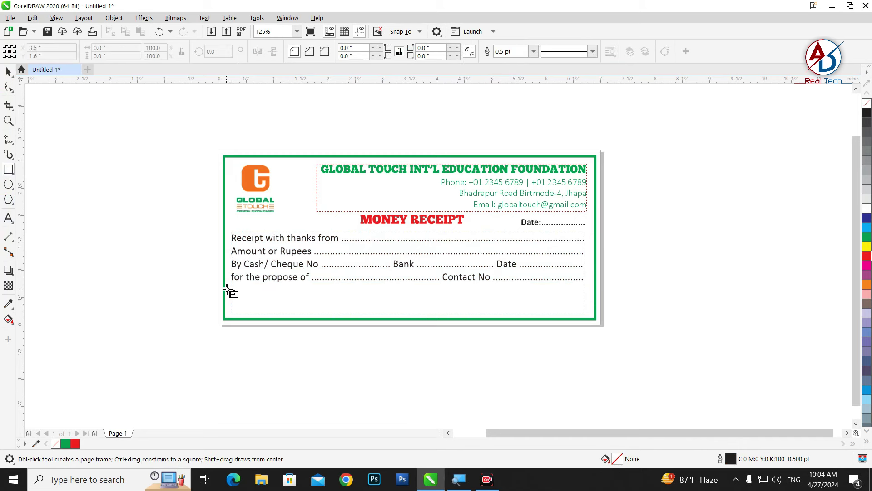
pyautogui.moveTo(230, 287); pyautogui.dragTo(354, 311)
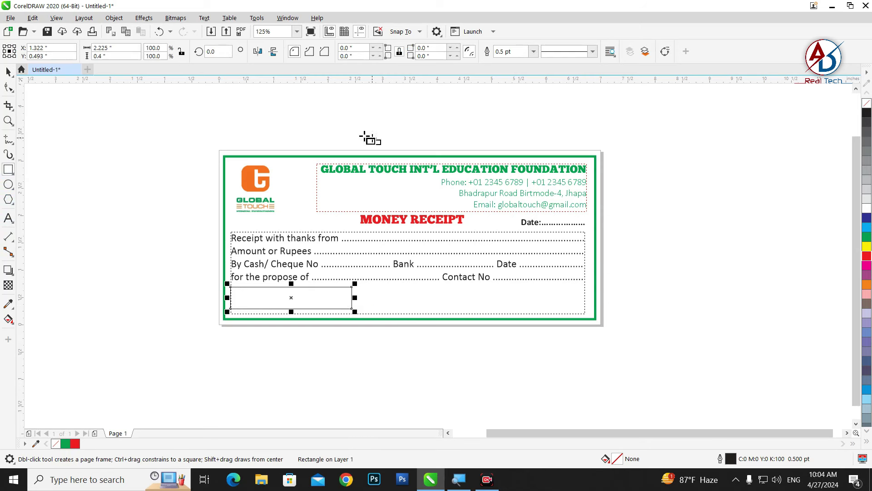
pyautogui.click(867, 236)
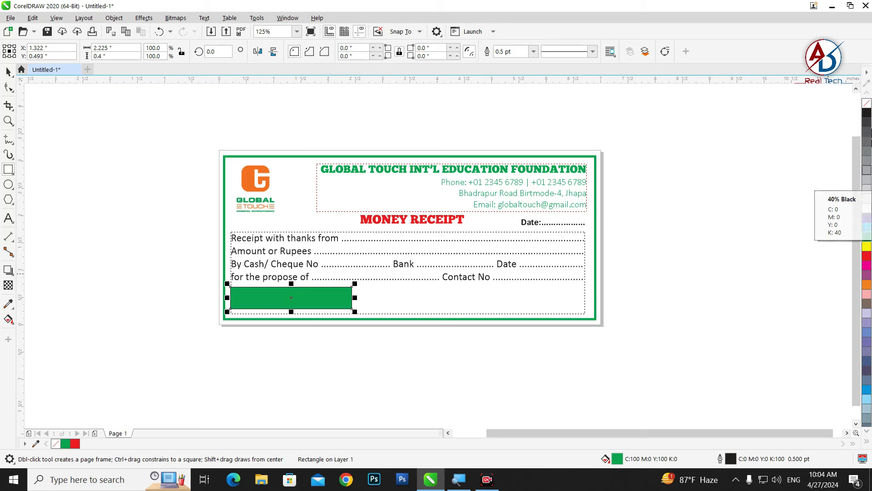
pyautogui.rightClick(867, 103)
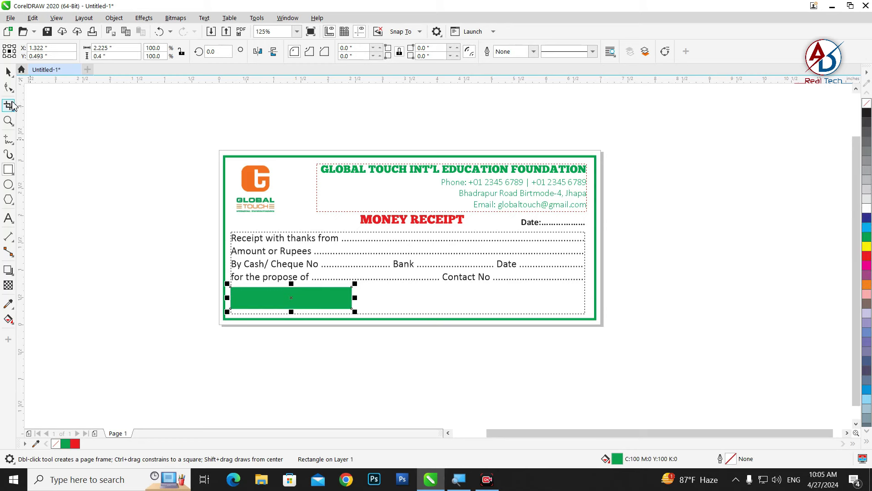
# Shorten the text frame to end above the green bar, and nudge the bar down two steps.
pyautogui.click(9, 71)
pyautogui.click(309, 327)
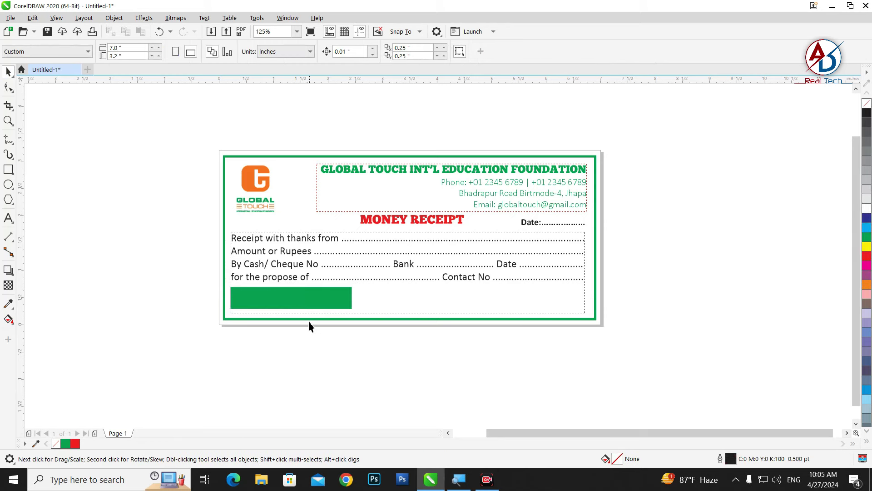
pyautogui.click(307, 310)
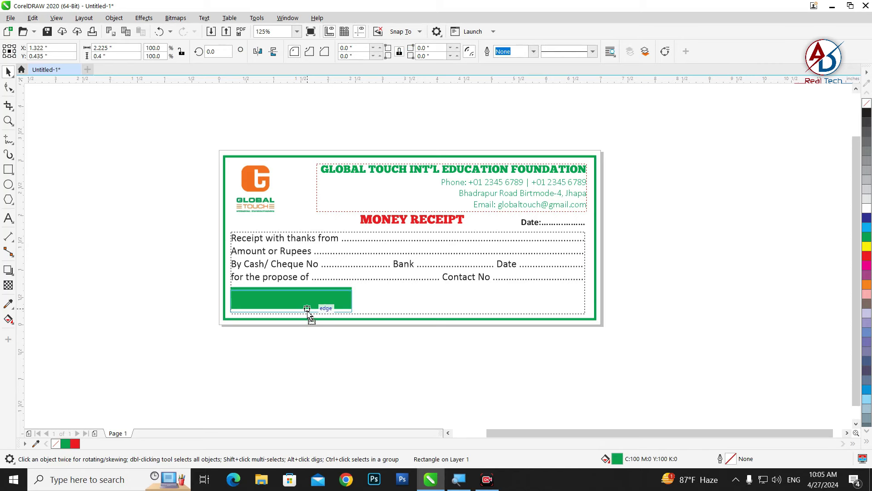
pyautogui.click(425, 298)
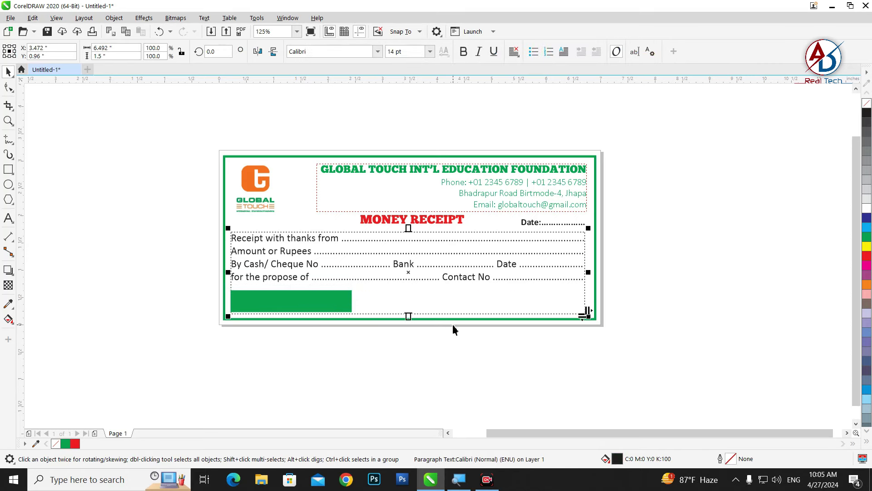
pyautogui.moveTo(408, 317); pyautogui.dragTo(408, 288)
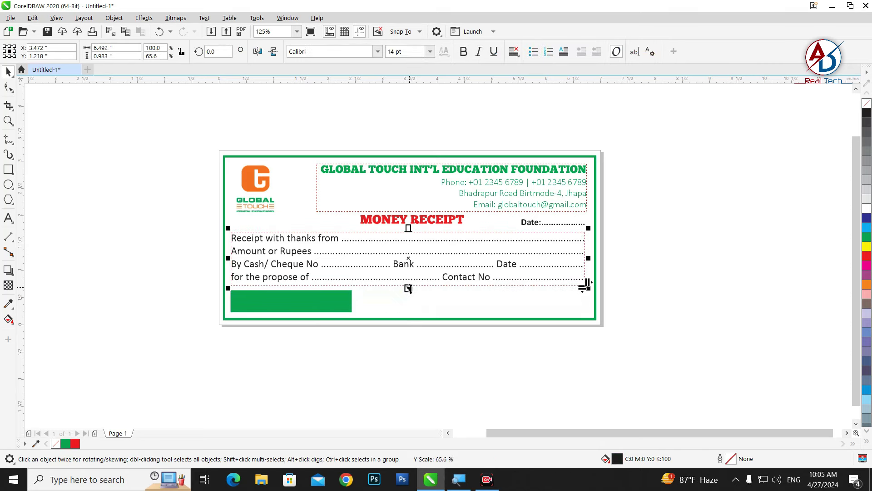
pyautogui.click(333, 306)
pyautogui.press('Down')
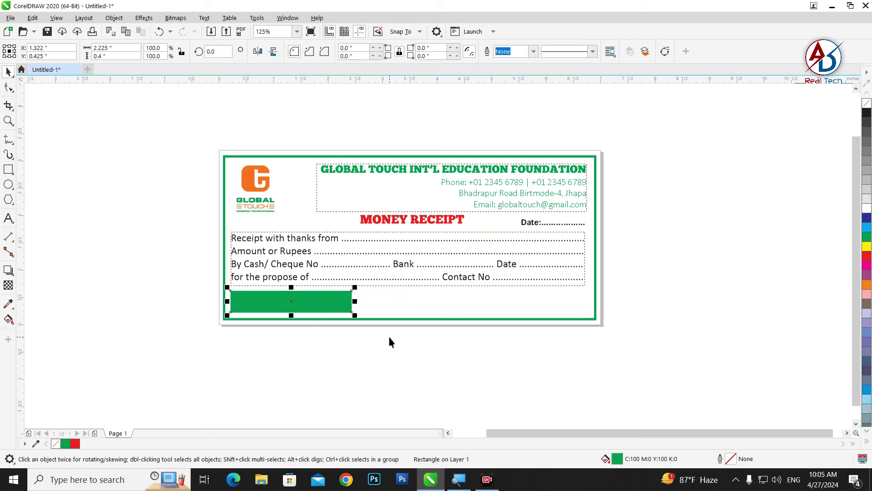
pyautogui.press('Down')
pyautogui.press('Down')
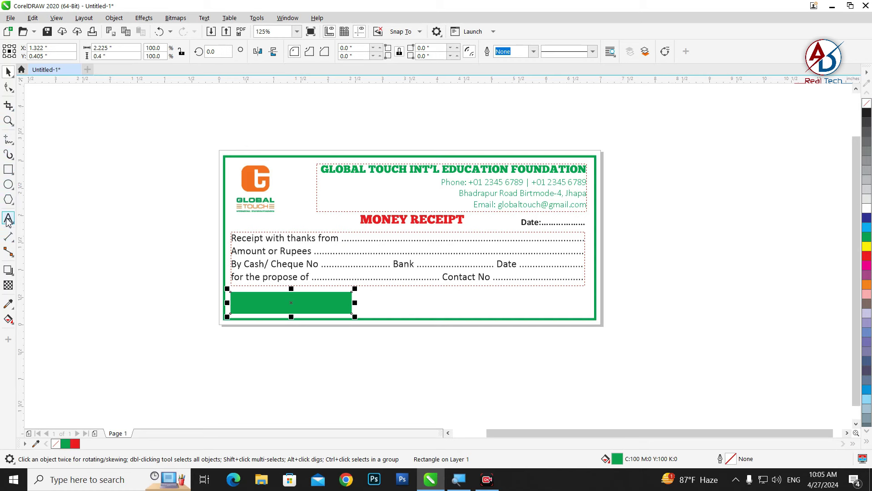
# Copy the MONEY RECEIPT heading down and replace its text with 'Rs.'.
pyautogui.click(377, 221)
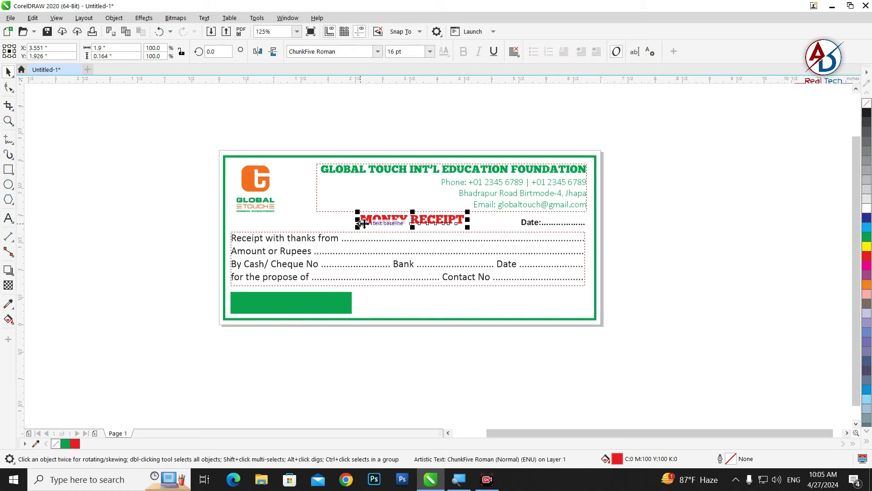
pyautogui.moveTo(364, 222); pyautogui.dragTo(391, 301)
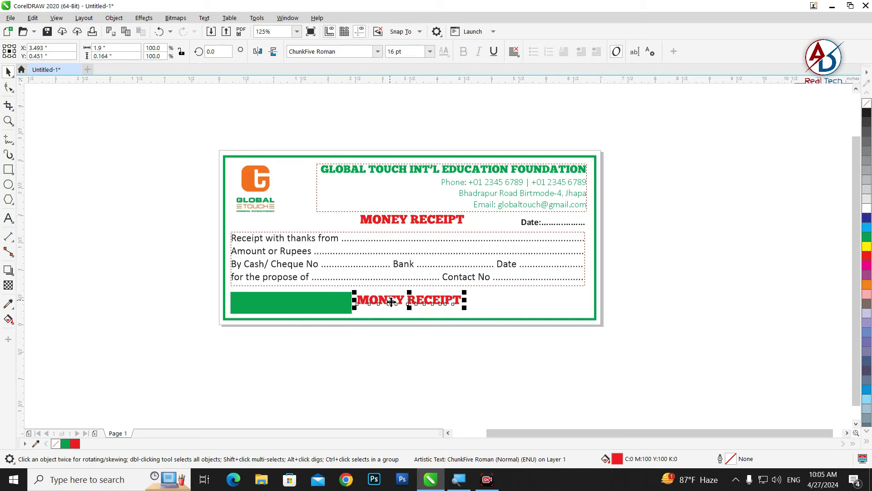
pyautogui.click(8, 219)
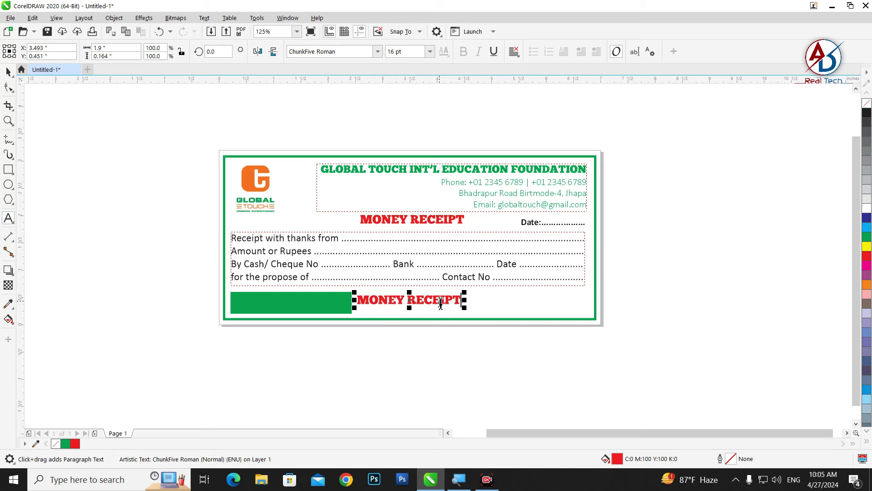
pyautogui.hotkey('ctrl', 'a')
pyautogui.write('R')
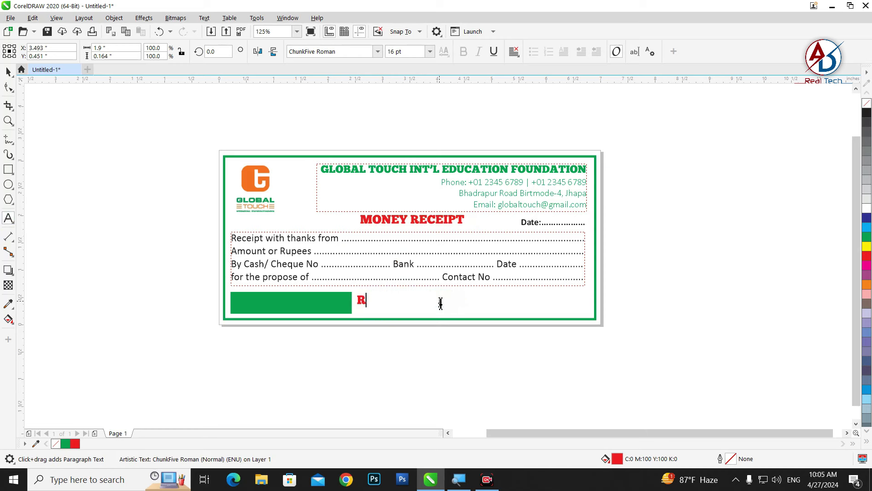
pyautogui.write('s')
pyautogui.click(8, 73)
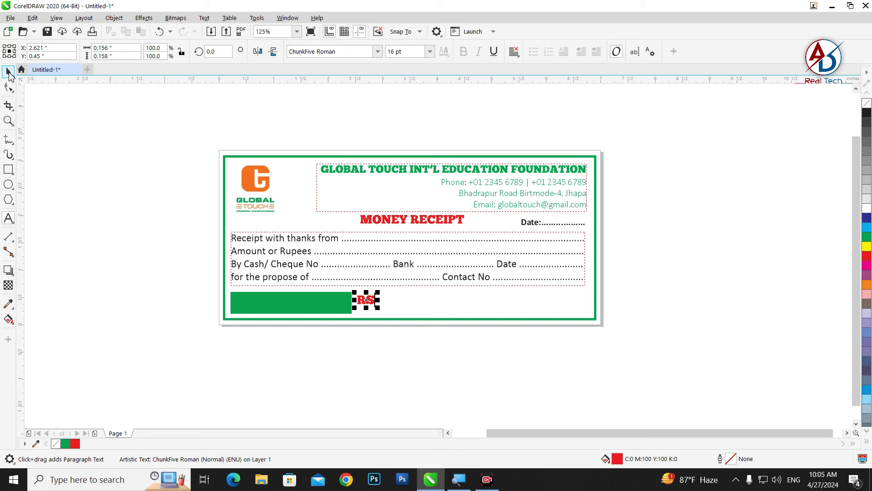
pyautogui.write('.')
pyautogui.click(8, 72)
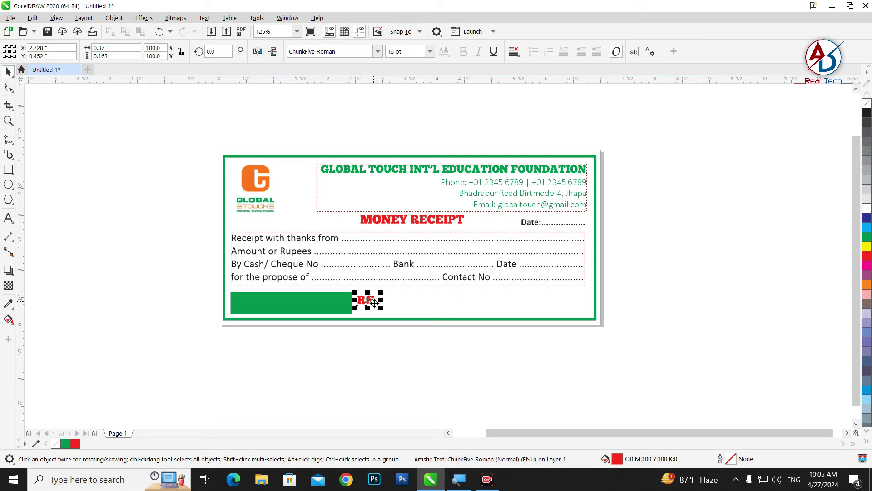
# Move 'Rs.' onto the green bar's left end, bring it to front, and make it white.
pyautogui.moveTo(370, 301)
pyautogui.mouseDown()
pyautogui.moveTo(250, 302)
pyautogui.moveTo(276, 320)
pyautogui.mouseUp()
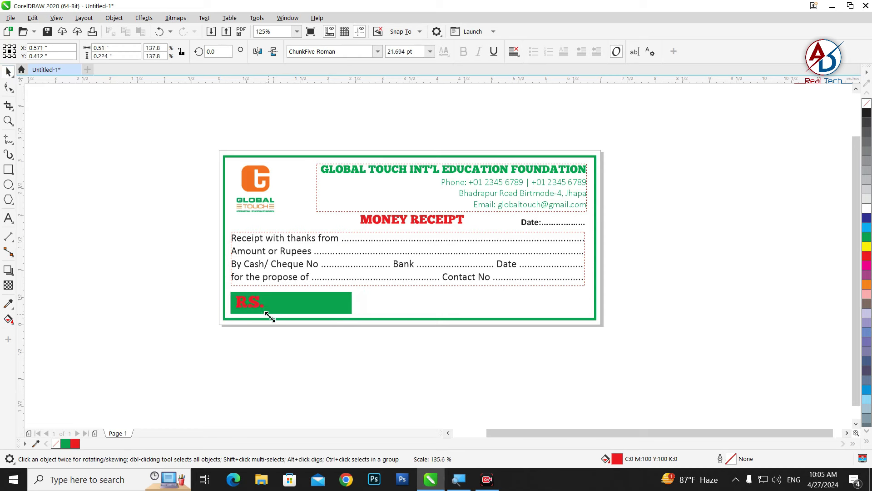
pyautogui.rightClick(250, 303)
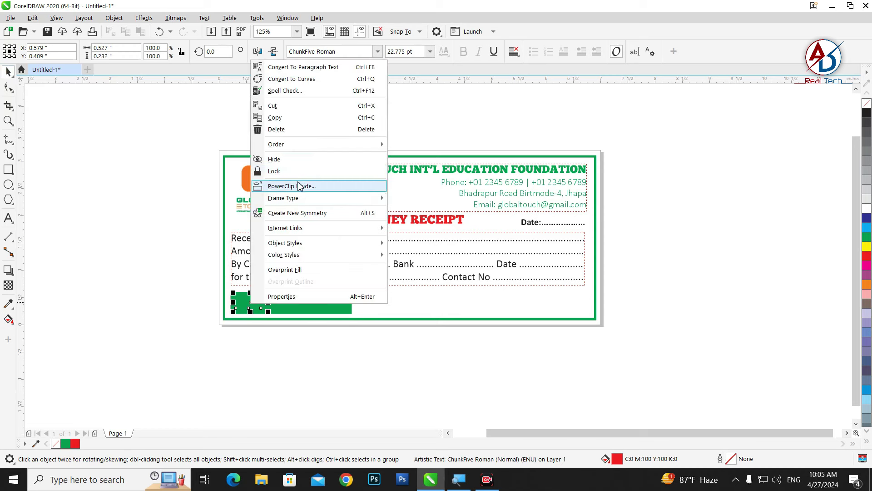
pyautogui.moveTo(317, 144)
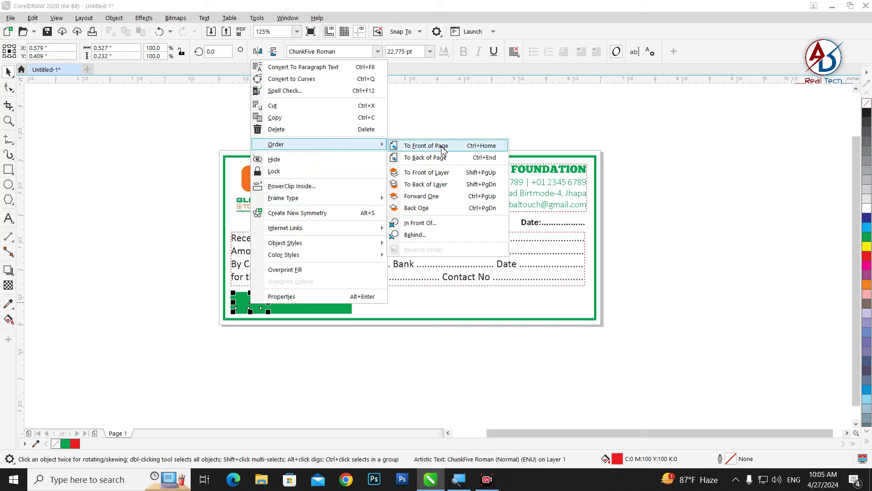
pyautogui.click(442, 145)
pyautogui.click(867, 212)
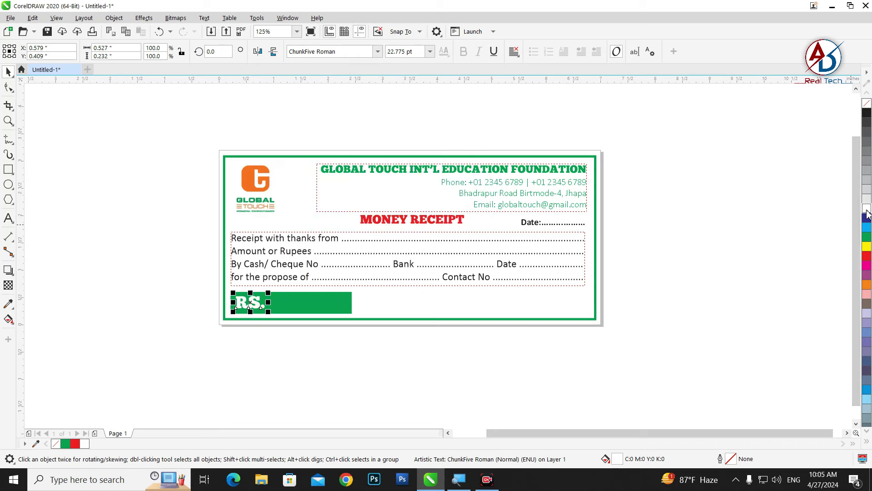
pyautogui.rightClick(867, 211)
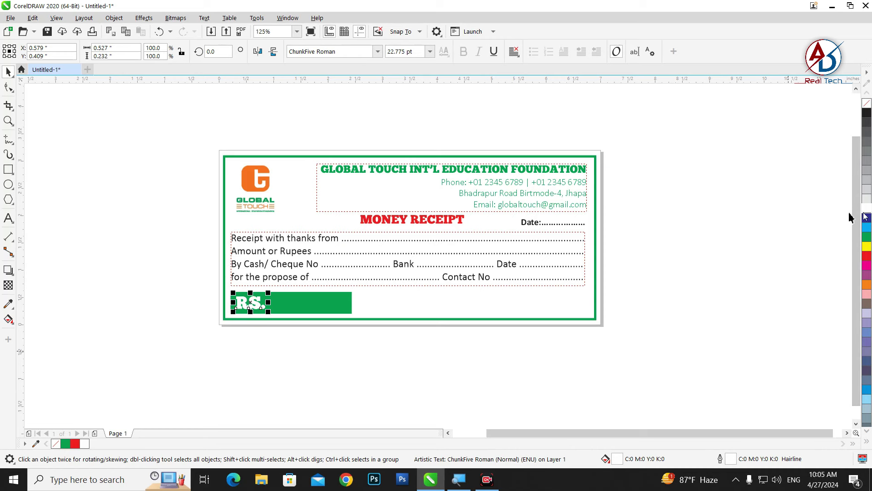
pyautogui.click(303, 362)
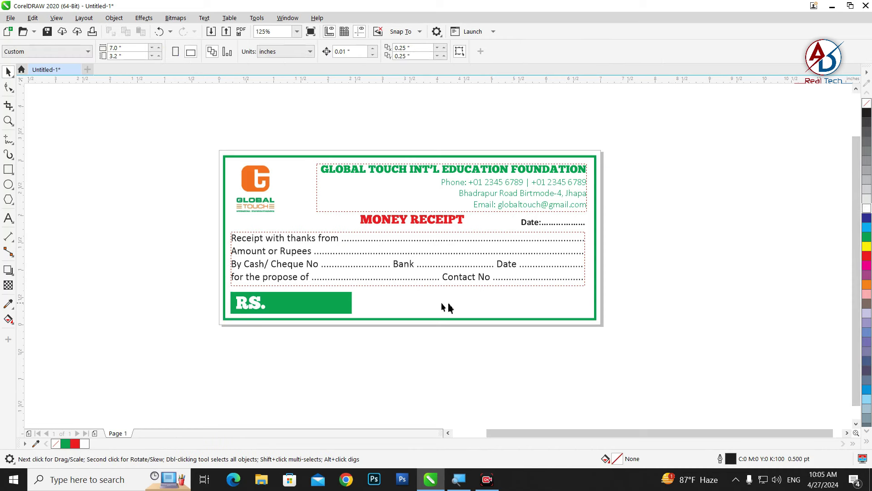
# Type 'Signature:' in Arial 14 pt and position it at the lower right, beside the green bar.
pyautogui.click(9, 220)
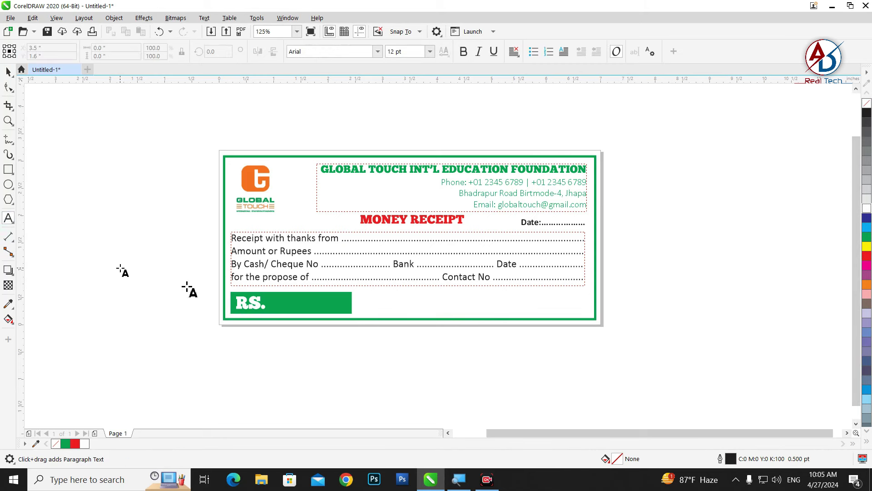
pyautogui.click(388, 312)
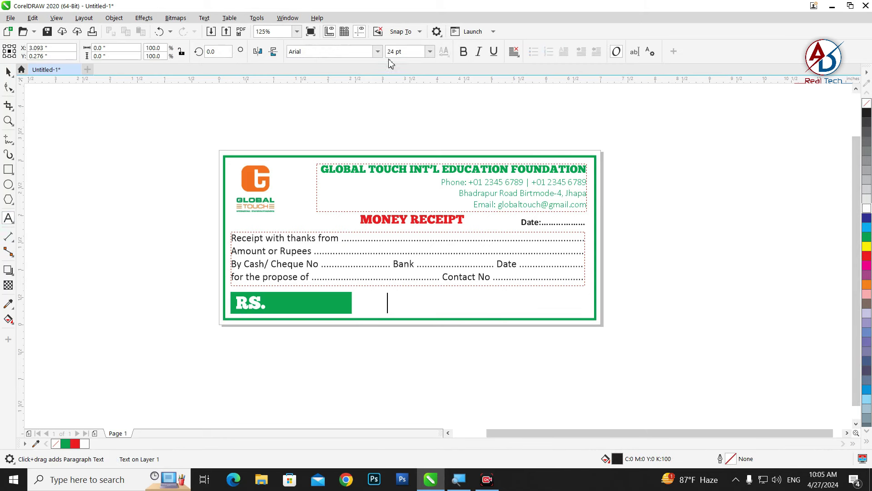
pyautogui.click(378, 52)
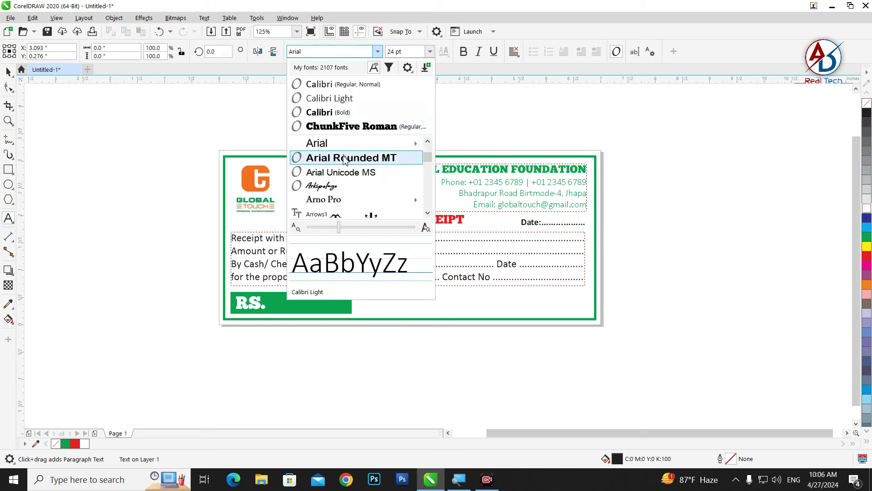
pyautogui.moveTo(317, 143)
pyautogui.click(337, 149)
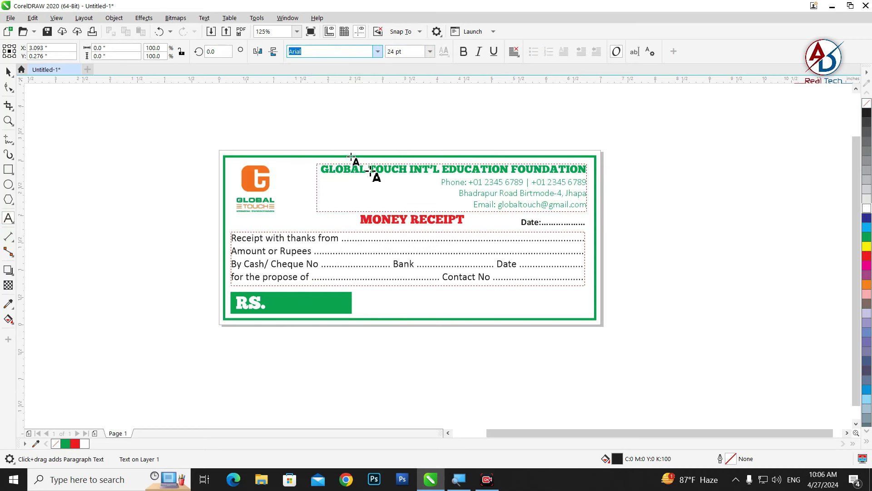
pyautogui.write('Si')
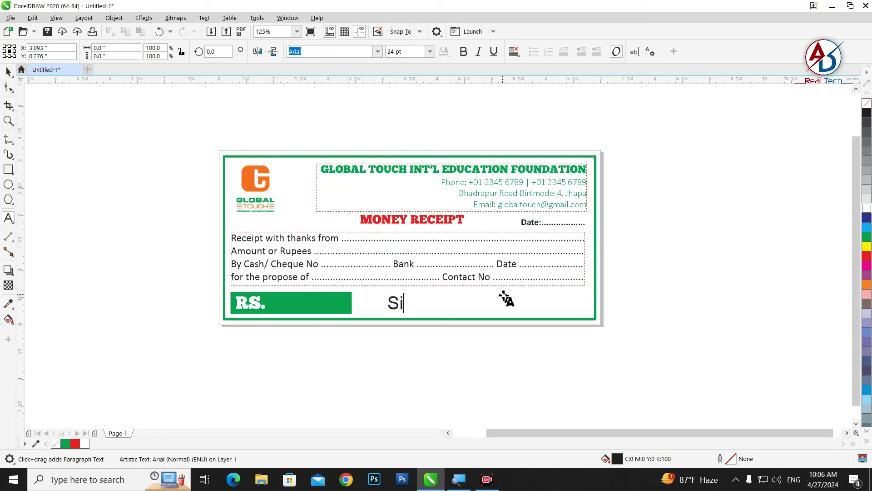
pyautogui.write('gnature')
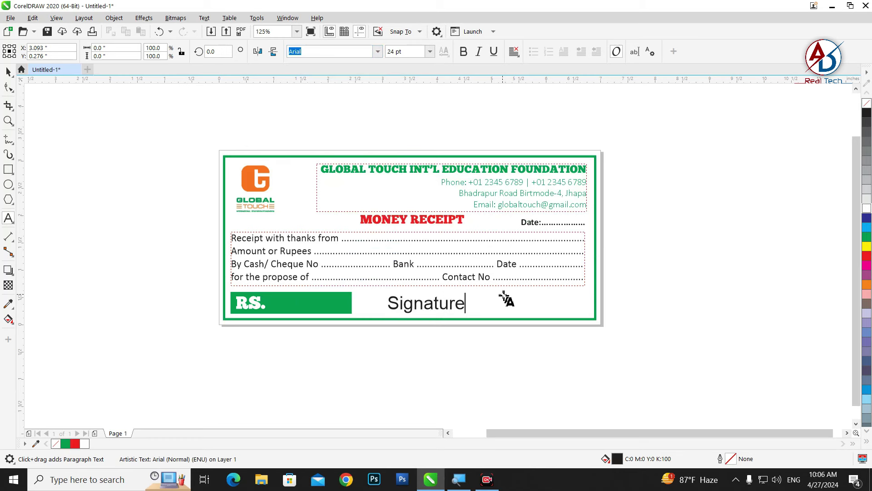
pyautogui.write(':......................')
pyautogui.hotkey('ctrl', 'a')
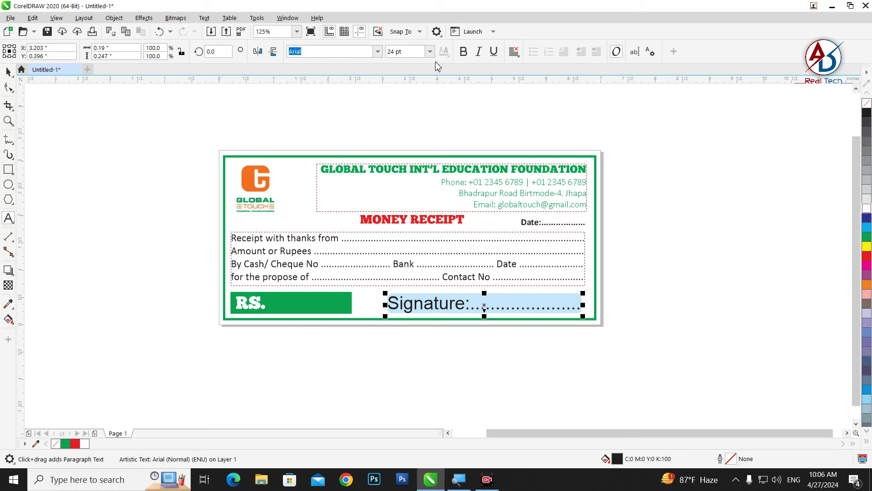
pyautogui.click(430, 51)
pyautogui.click(401, 137)
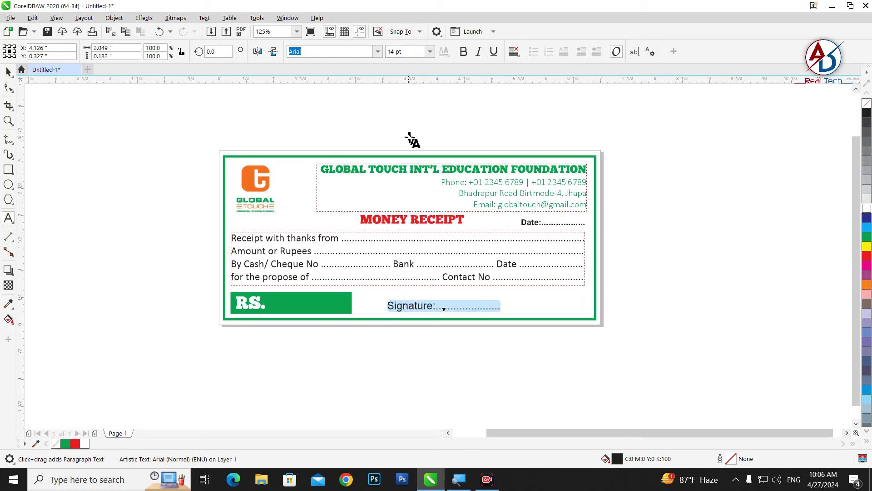
pyautogui.click(8, 72)
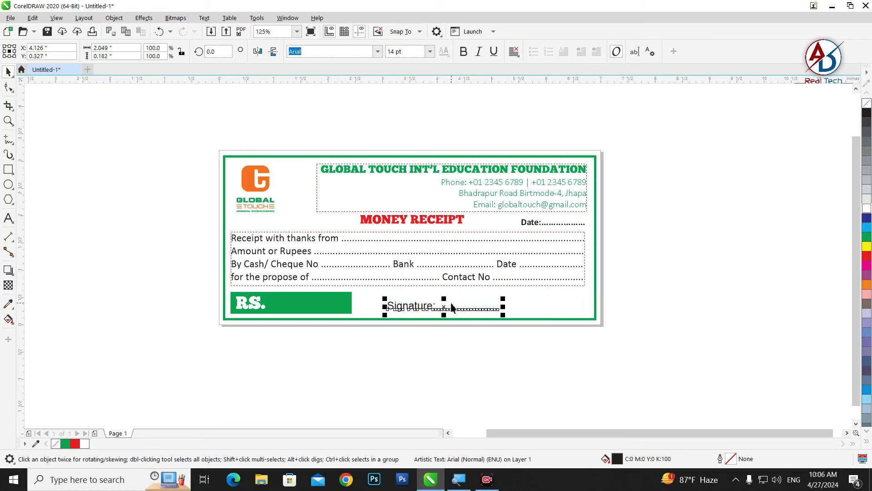
pyautogui.moveTo(452, 309); pyautogui.dragTo(522, 310)
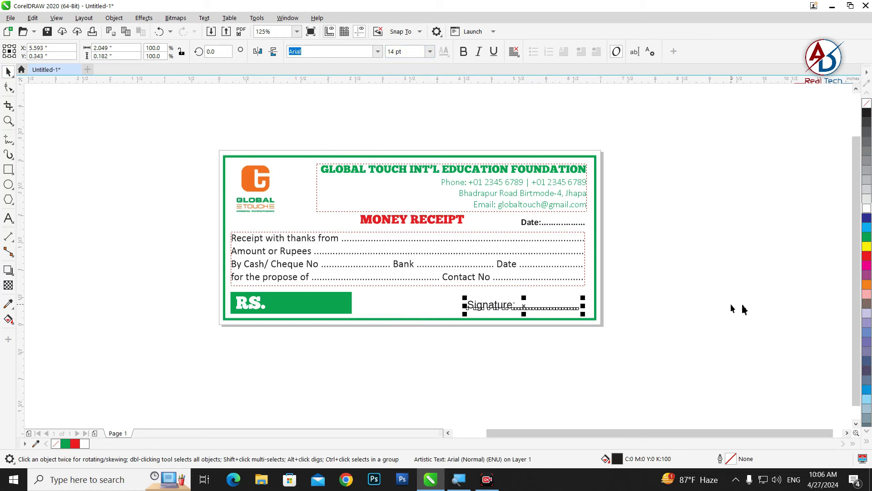
pyautogui.click(745, 309)
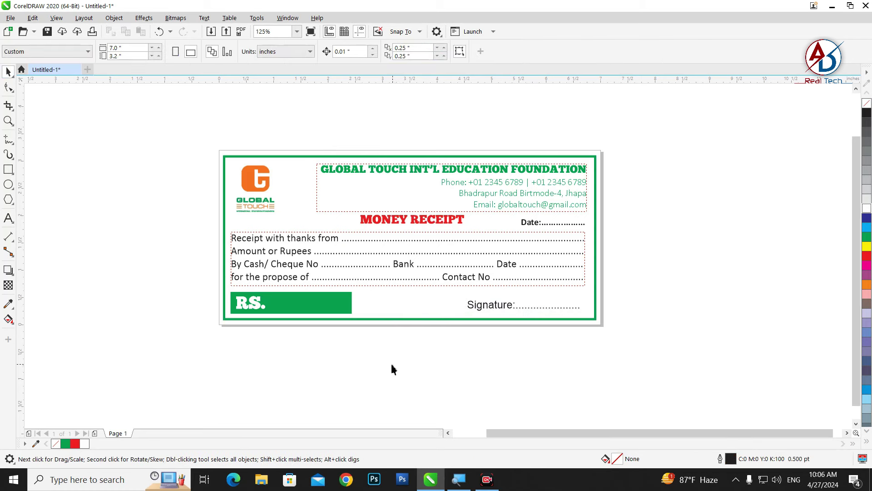
# Copy the header logo into the receipt body, enlarge it, and centre it over the text.
pyautogui.click(252, 194)
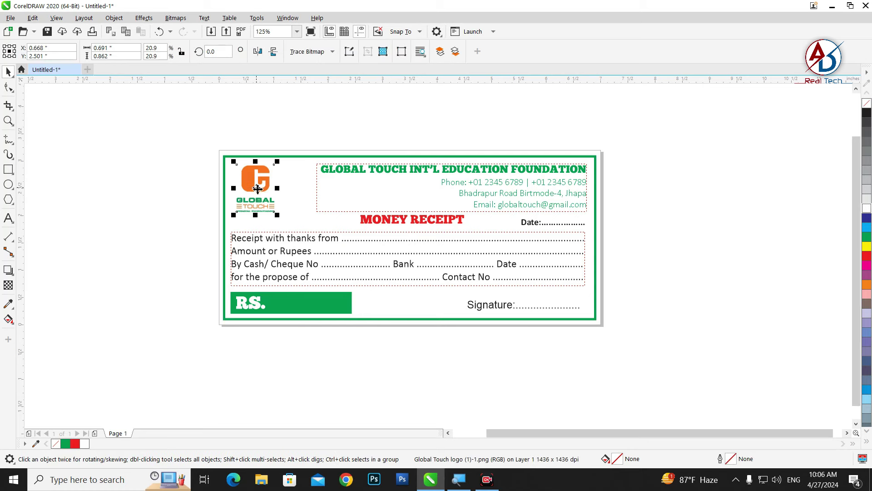
pyautogui.moveTo(258, 189)
pyautogui.mouseDown()
pyautogui.moveTo(433, 253)
pyautogui.moveTo(422, 254)
pyautogui.moveTo(502, 189)
pyautogui.mouseUp()
pyautogui.moveTo(433, 259); pyautogui.dragTo(429, 237)
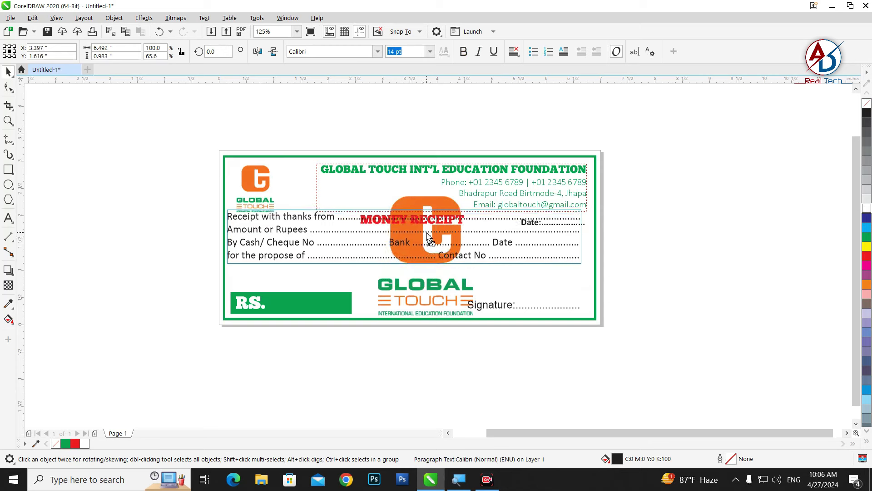
pyautogui.hotkey('ctrl', 'z')
pyautogui.click(419, 291)
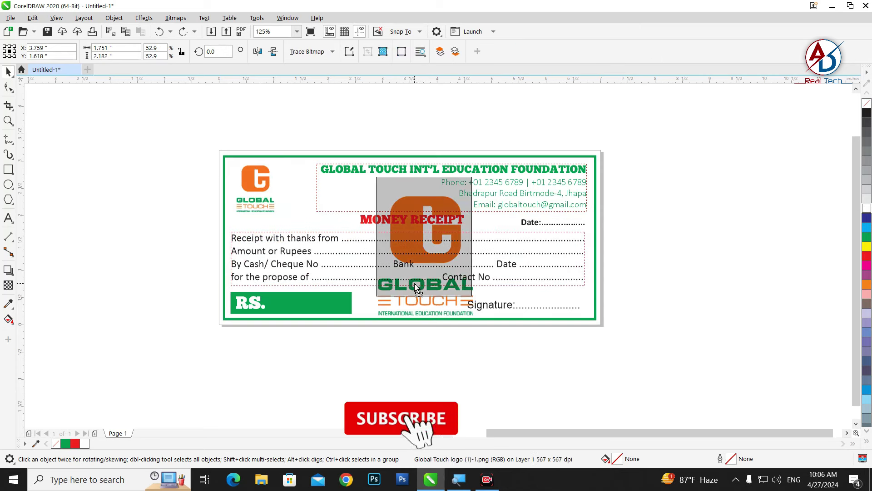
pyautogui.moveTo(417, 287); pyautogui.dragTo(417, 294)
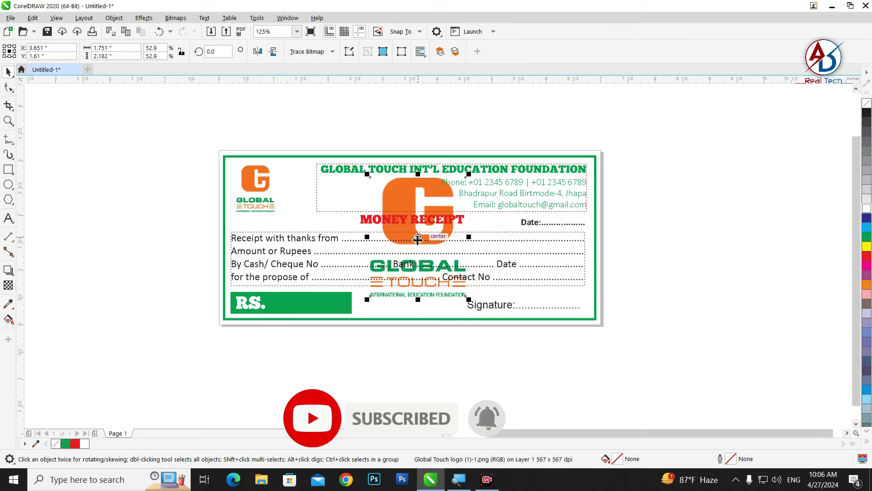
pyautogui.moveTo(417, 240); pyautogui.dragTo(415, 251)
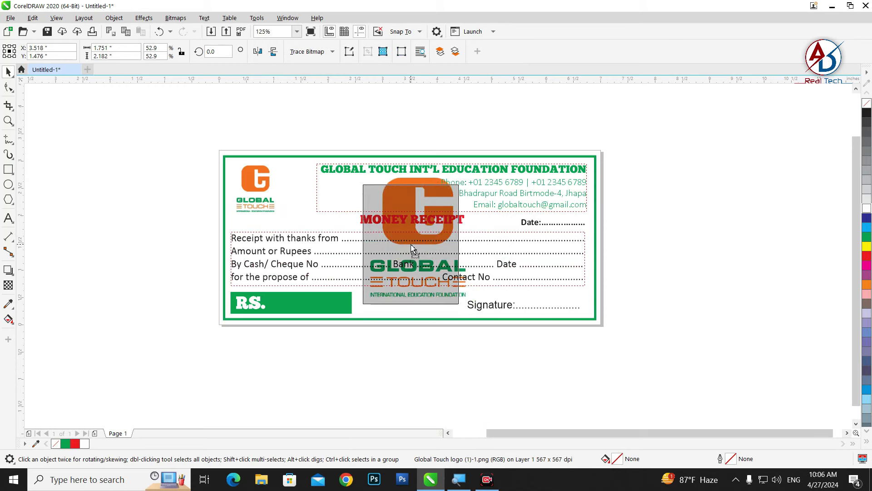
pyautogui.moveTo(413, 248); pyautogui.dragTo(411, 244)
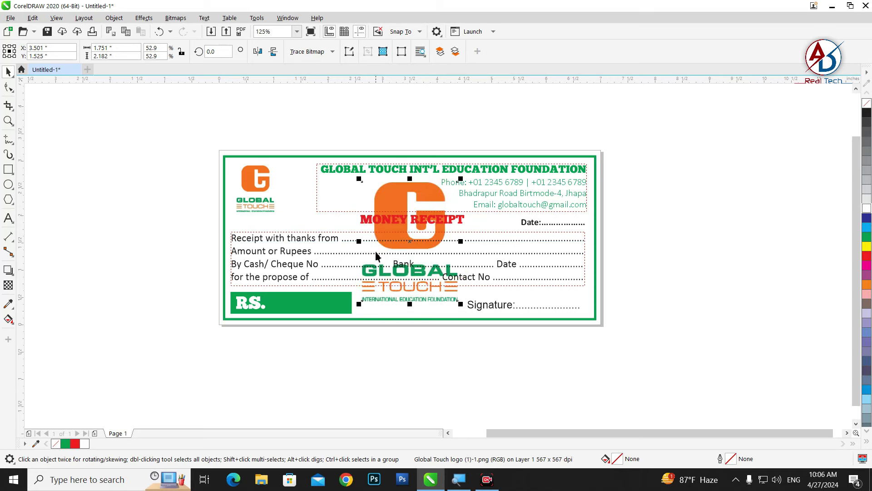
# Convert the large centre logo to a 300 dpi CMYK bitmap with a transparent background.
pyautogui.click(176, 18)
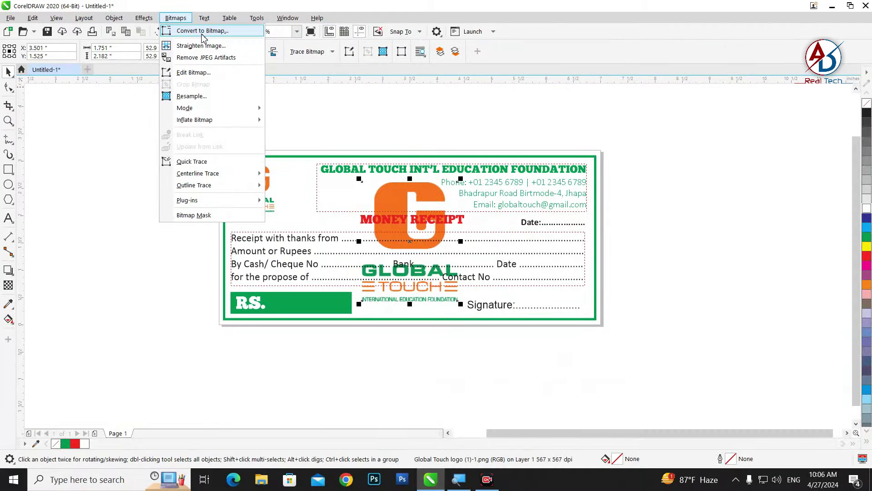
pyautogui.click(203, 32)
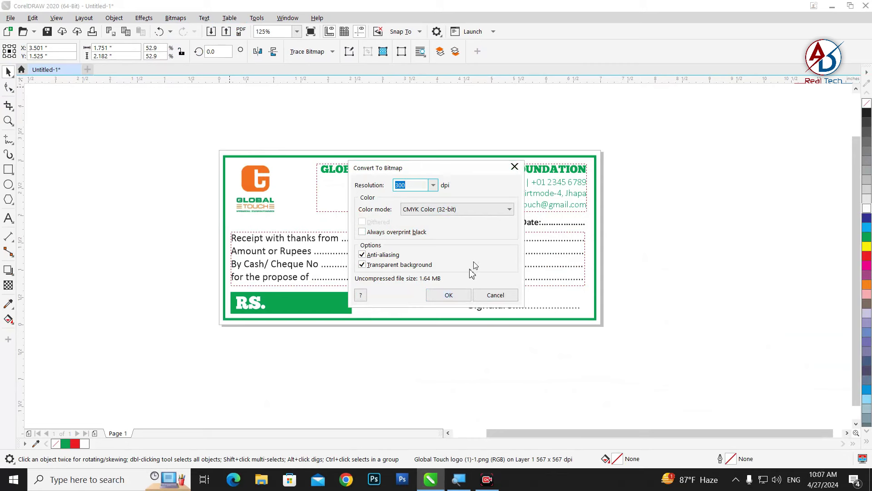
pyautogui.click(449, 295)
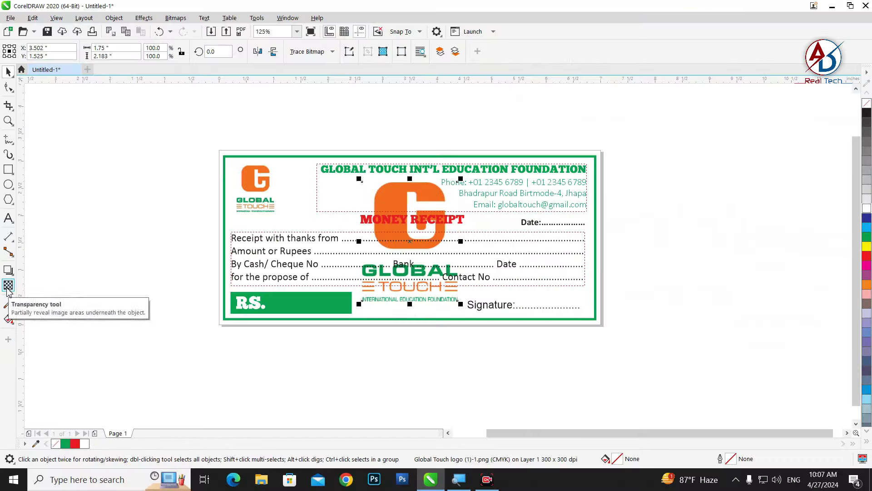
pyautogui.click(8, 287)
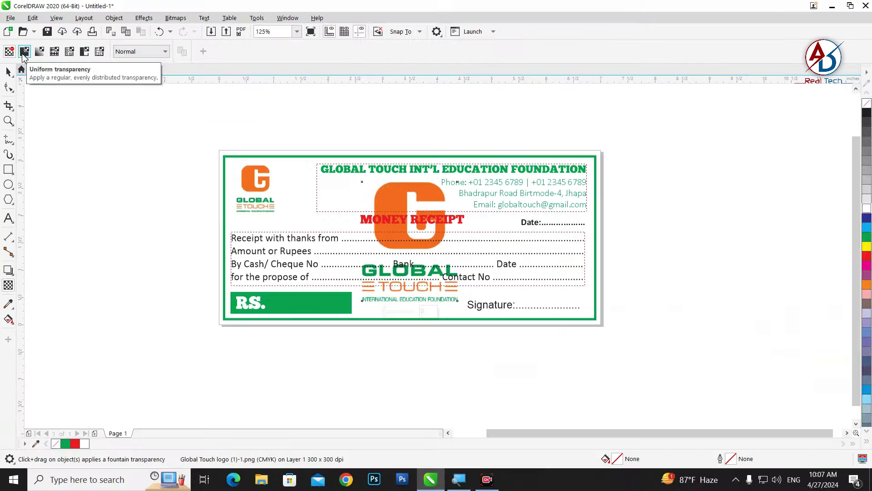
# Give the centre logo uniform transparency, raising it to about 80 for a faint watermark.
pyautogui.click(25, 52)
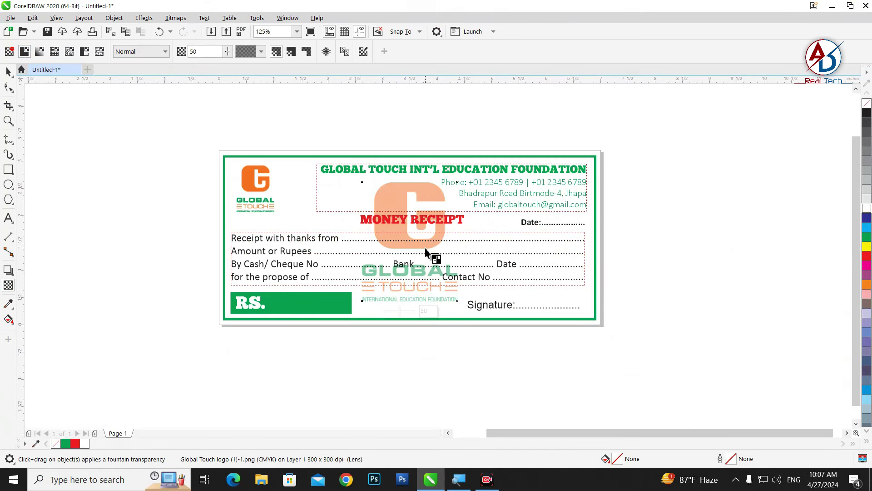
pyautogui.click(228, 51)
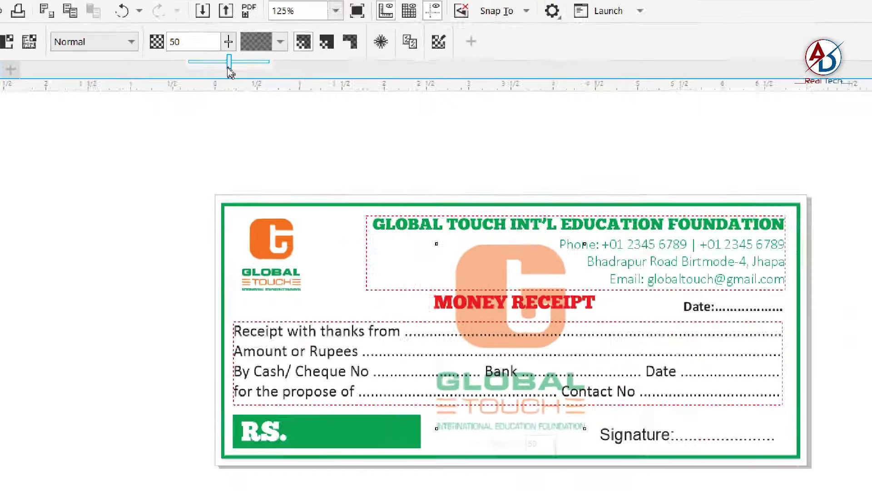
pyautogui.moveTo(228, 64)
pyautogui.mouseDown()
pyautogui.moveTo(244, 71)
pyautogui.moveTo(233, 69)
pyautogui.mouseUp()
pyautogui.click(227, 51)
pyautogui.click(228, 51)
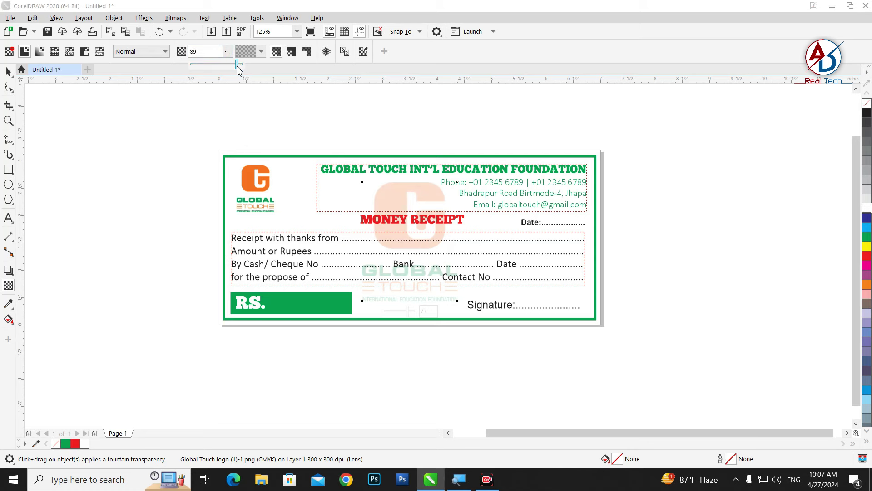
pyautogui.click(693, 280)
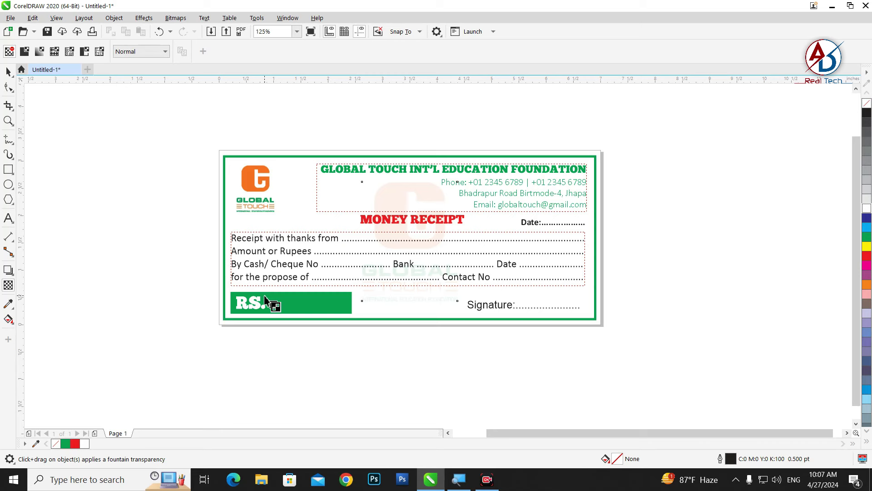
# Export the receipt to the Desktop as JPG 'Untitled-1', replacing the existing file.
pyautogui.click(9, 19)
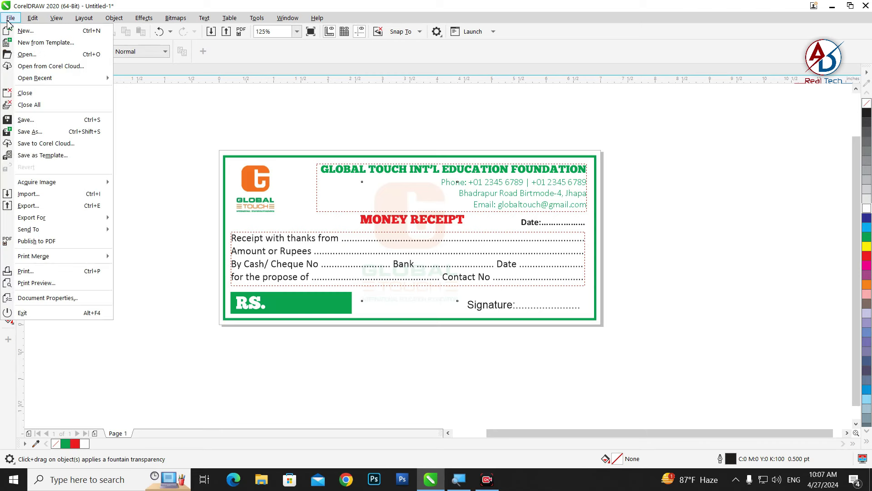
pyautogui.click(71, 209)
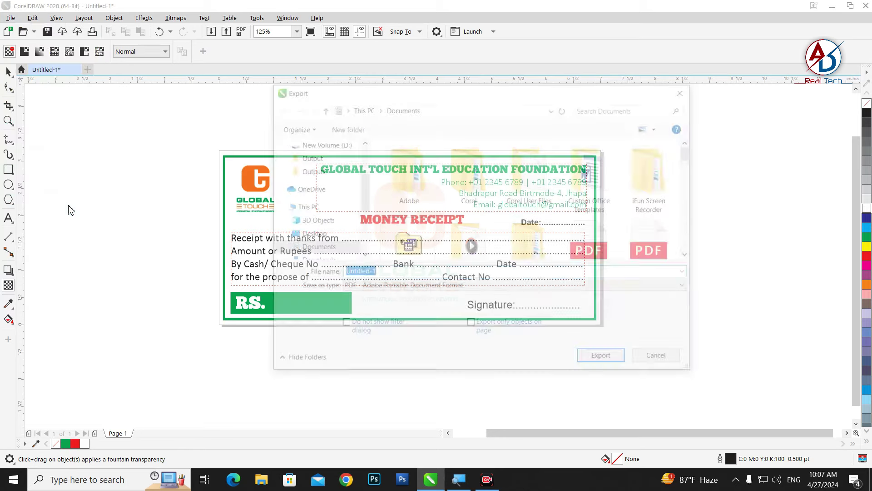
pyautogui.click(309, 234)
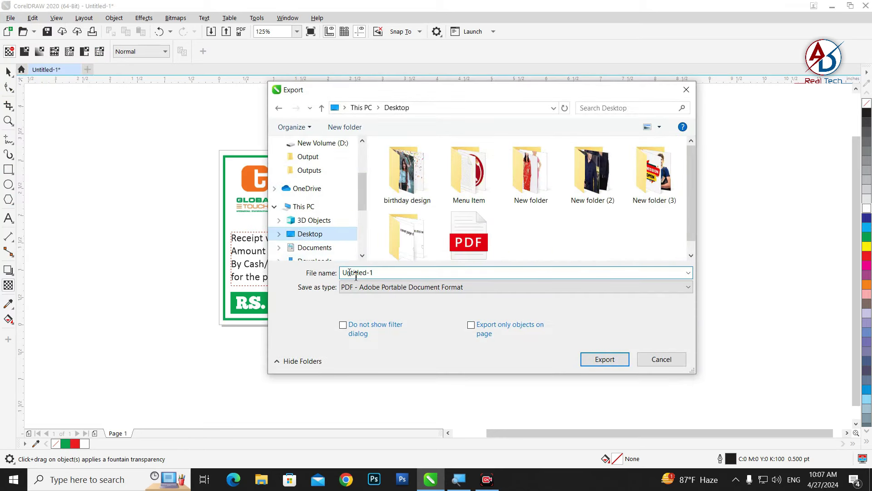
pyautogui.click(409, 286)
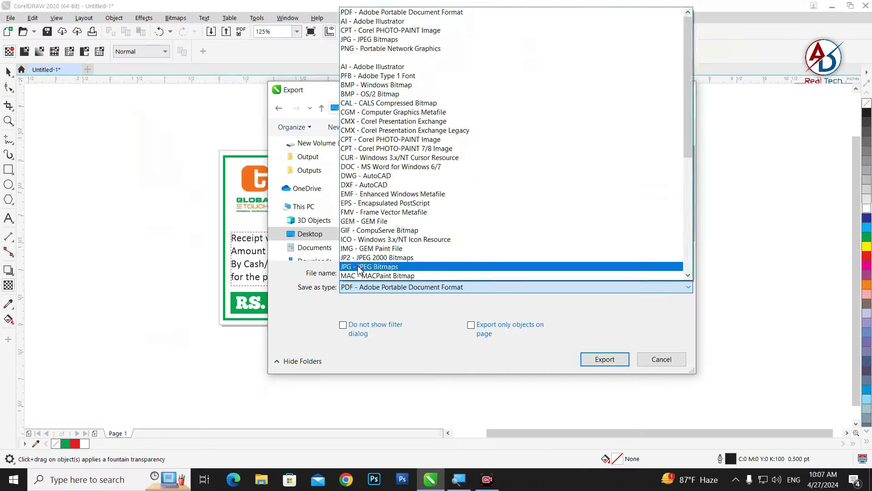
pyautogui.click(359, 267)
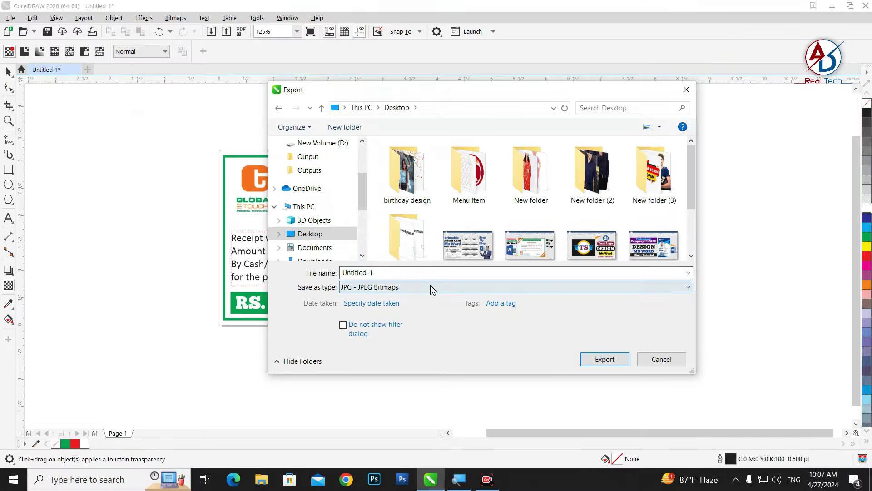
pyautogui.doubleClick(420, 272)
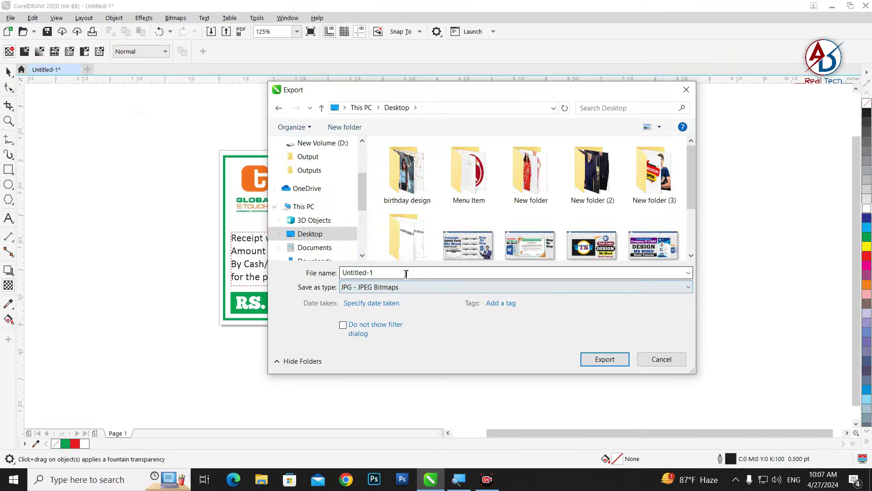
pyautogui.click(608, 359)
pyautogui.click(471, 244)
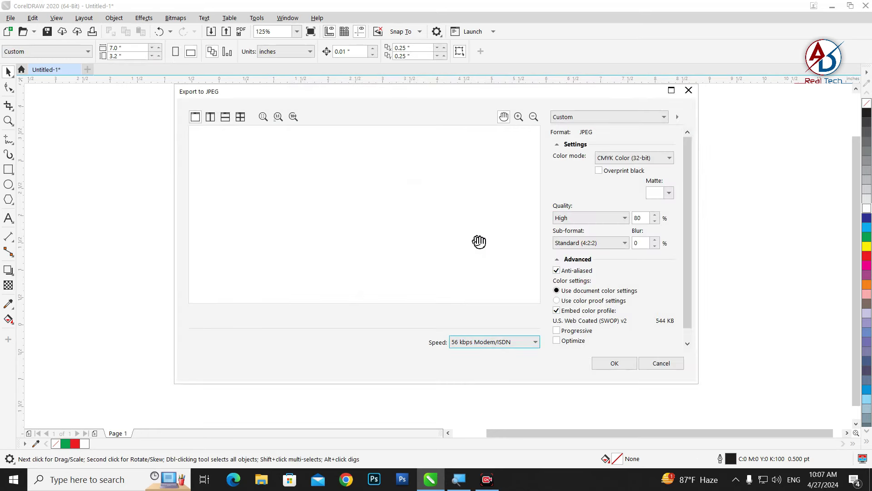
pyautogui.click(616, 363)
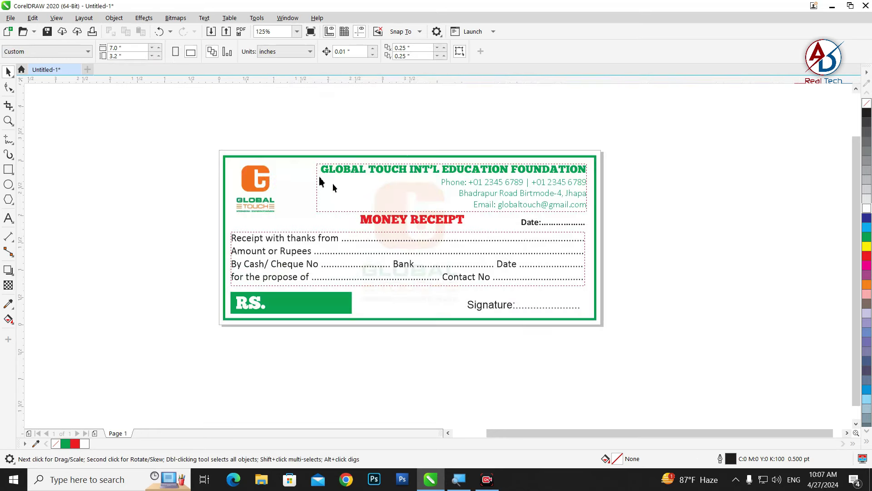
pyautogui.click(835, 5)
# Open Untitled-1.jpg from the desktop in Photos, check the receipt, and close the viewer.
pyautogui.doubleClick(151, 191)
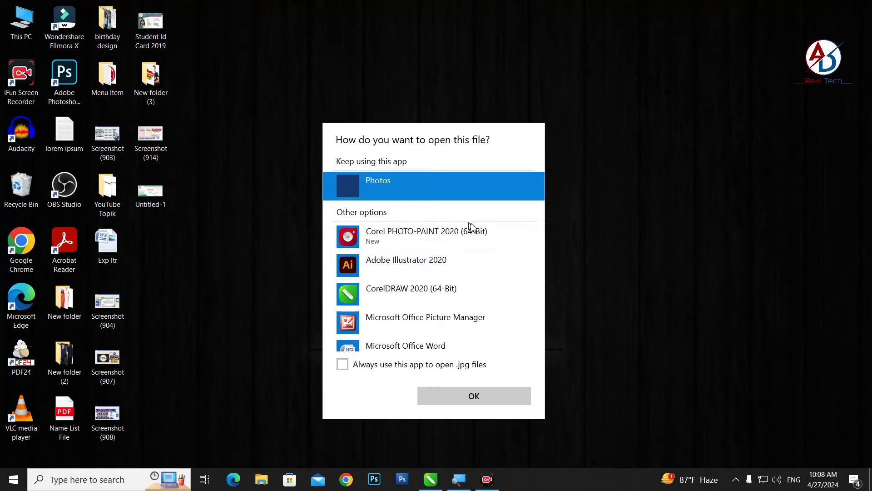
pyautogui.doubleClick(427, 189)
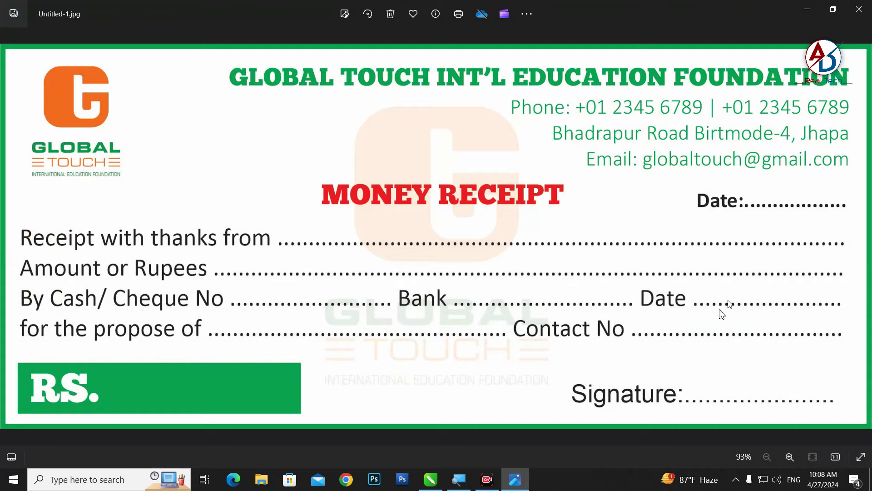
pyautogui.click(868, 21)
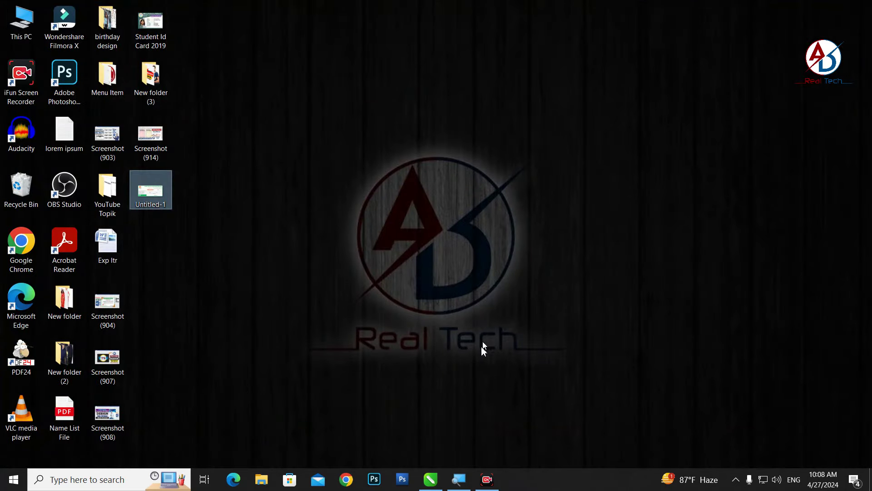
# Restore the CorelDRAW window showing the finished receipt with its faded watermark logo.
pyautogui.click(430, 479)
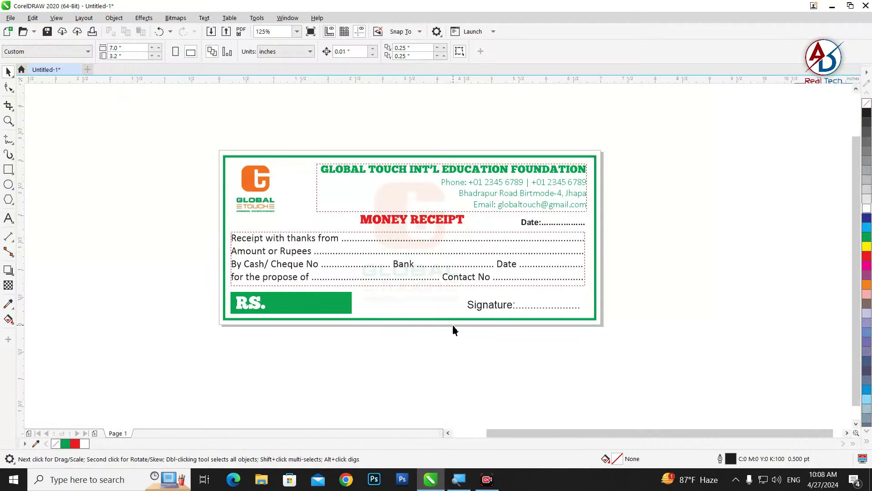